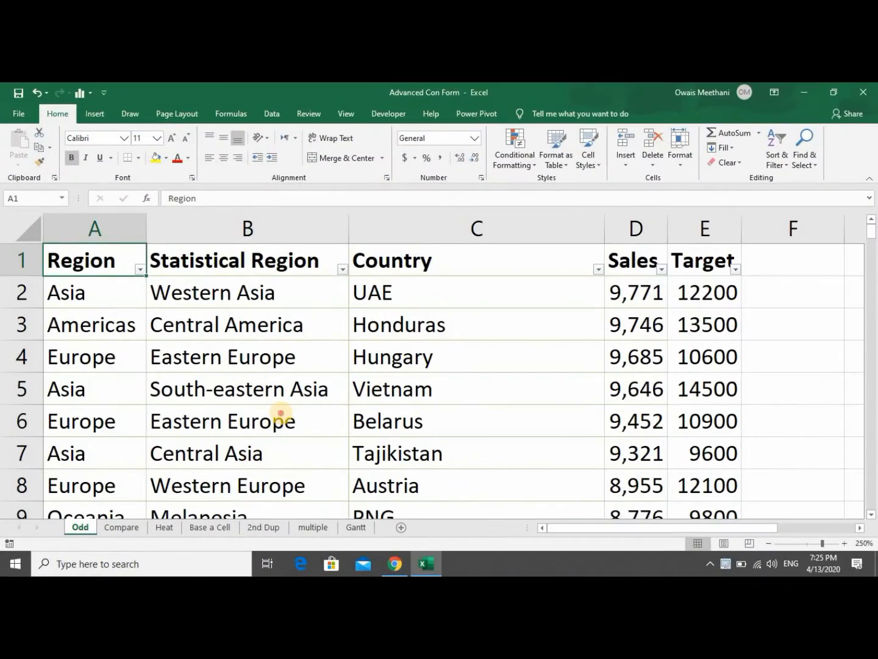
pyautogui.click(281, 413)
pyautogui.press('Left')
pyautogui.press('Up')
pyautogui.press('Up')
pyautogui.press('Up')
pyautogui.press('Up')
pyautogui.press('Up')
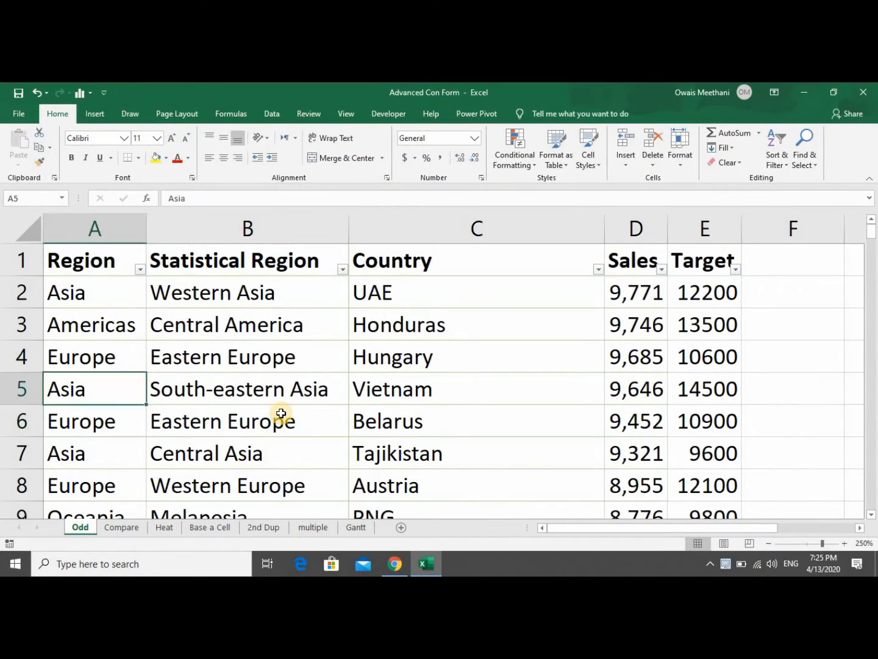
pyautogui.press('Down')
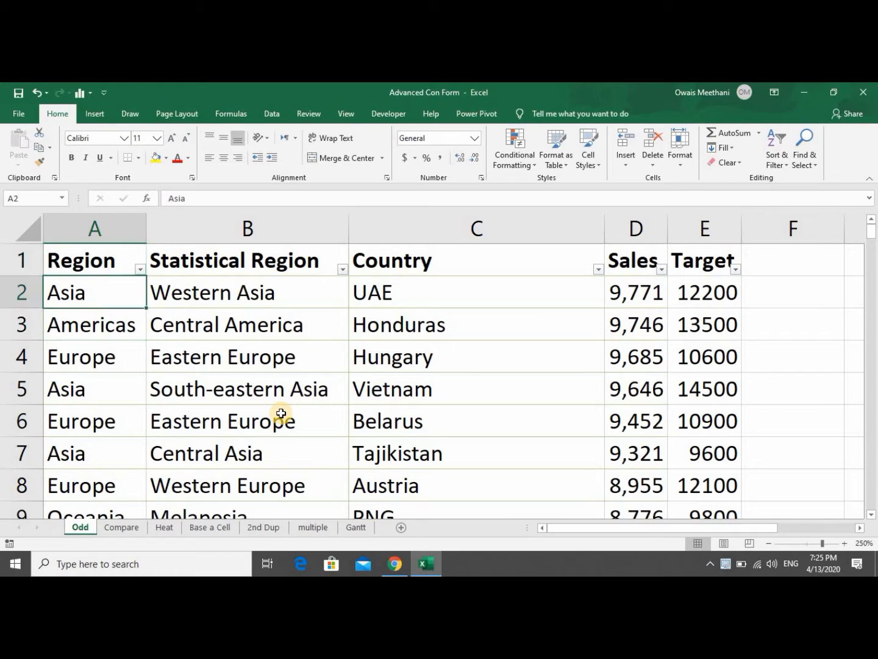
pyautogui.press('Right')
pyautogui.press('Right')
pyautogui.press('Right')
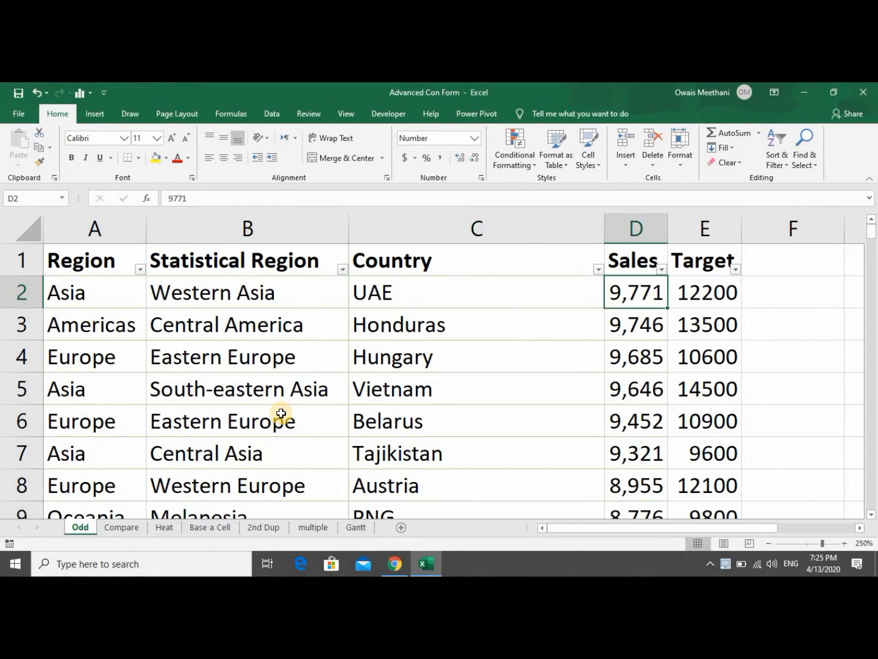
# Select the table data in row 2 and in row 3, one row after the other, starting from the Target column.
pyautogui.press('Right')
pyautogui.hotkey('shift', 'Left')
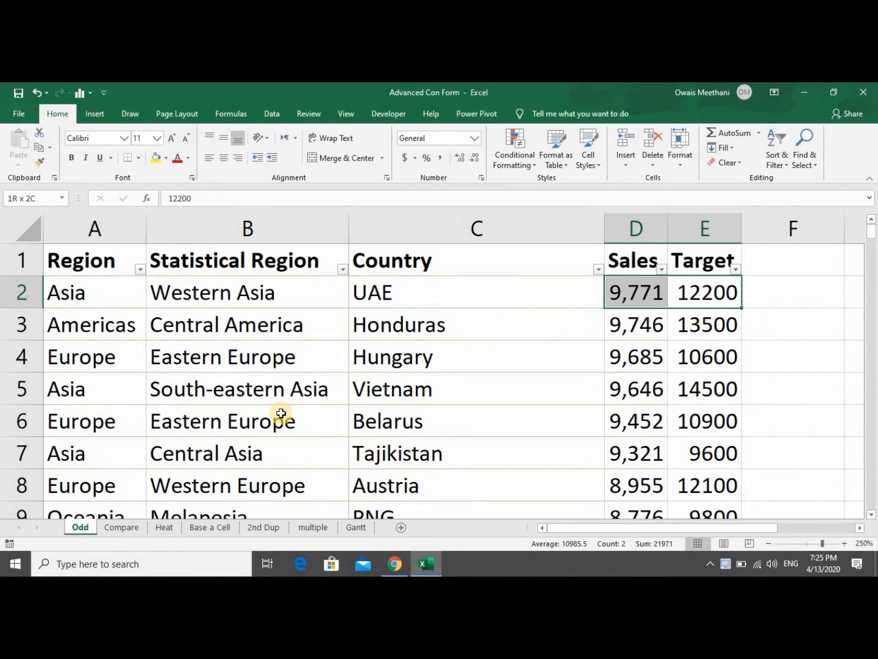
pyautogui.hotkey('shift', 'Left')
pyautogui.hotkey('shift', 'Left')
pyautogui.hotkey('shift', 'Left')
pyautogui.press('Down')
pyautogui.hotkey('shift', 'Left')
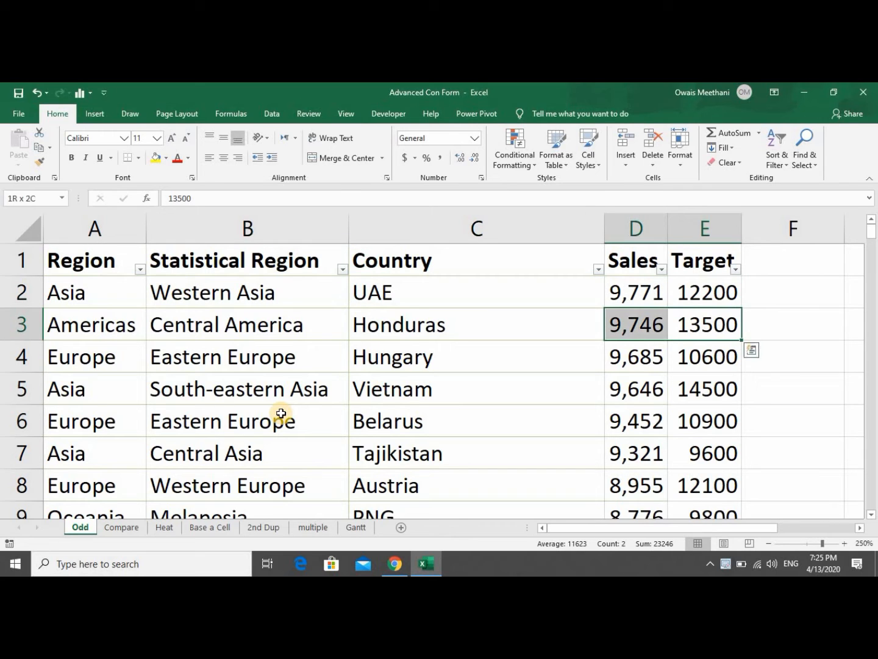
pyautogui.hotkey('shift', 'Left')
pyautogui.hotkey('shift', 'Left')
pyautogui.hotkey('shift', 'Left')
# Enter 2 in cell G3 and return to the first data row of the Region column.
pyautogui.press('Right')
pyautogui.press('Right')
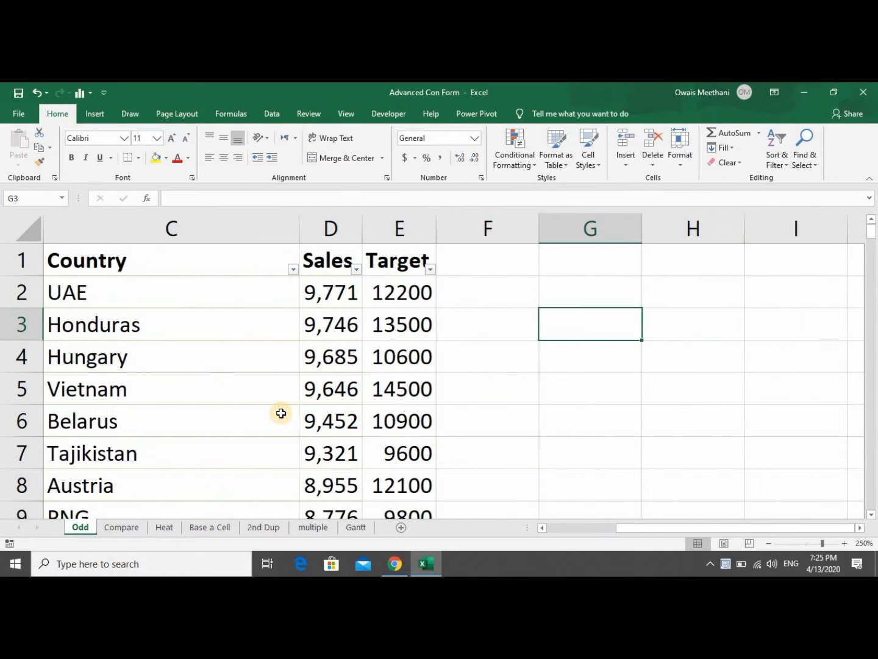
pyautogui.write('2')
pyautogui.press('Left')
pyautogui.press('Left')
pyautogui.press('Left')
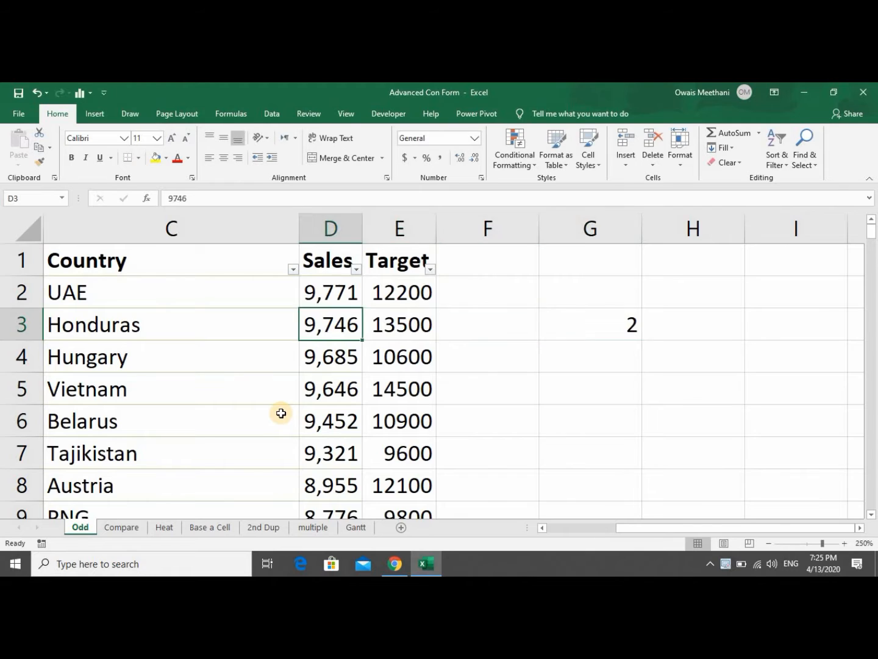
pyautogui.press('Left')
pyautogui.press('Left')
pyautogui.press('Left')
pyautogui.press('Up')
pyautogui.press('Down')
pyautogui.press('Up')
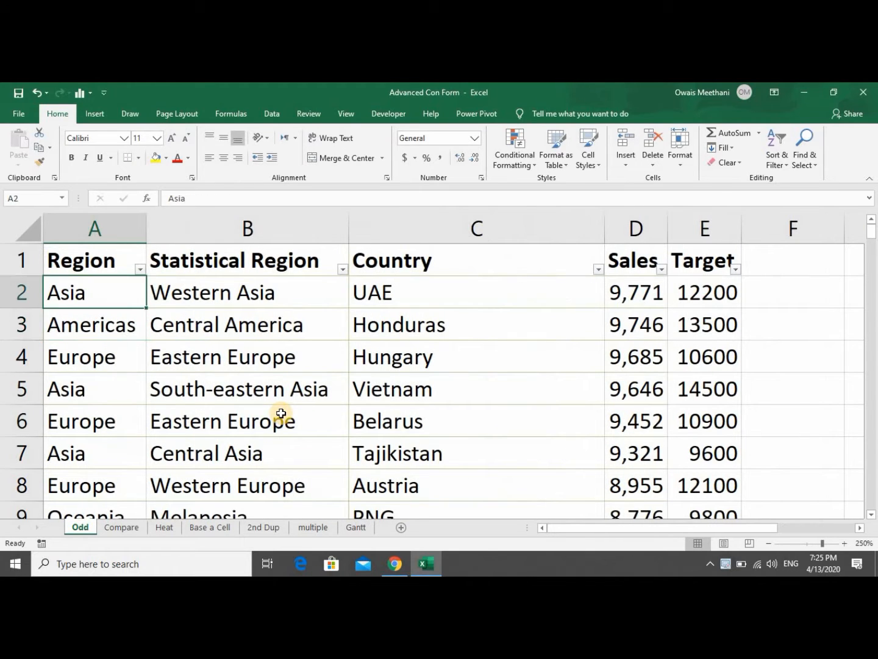
# Set cell G3 to 3.
pyautogui.press('Down')
pyautogui.press('Right')
pyautogui.press('Right')
pyautogui.press('Right')
pyautogui.press('Right')
pyautogui.press('Right')
pyautogui.press('Right')
pyautogui.press('Right')
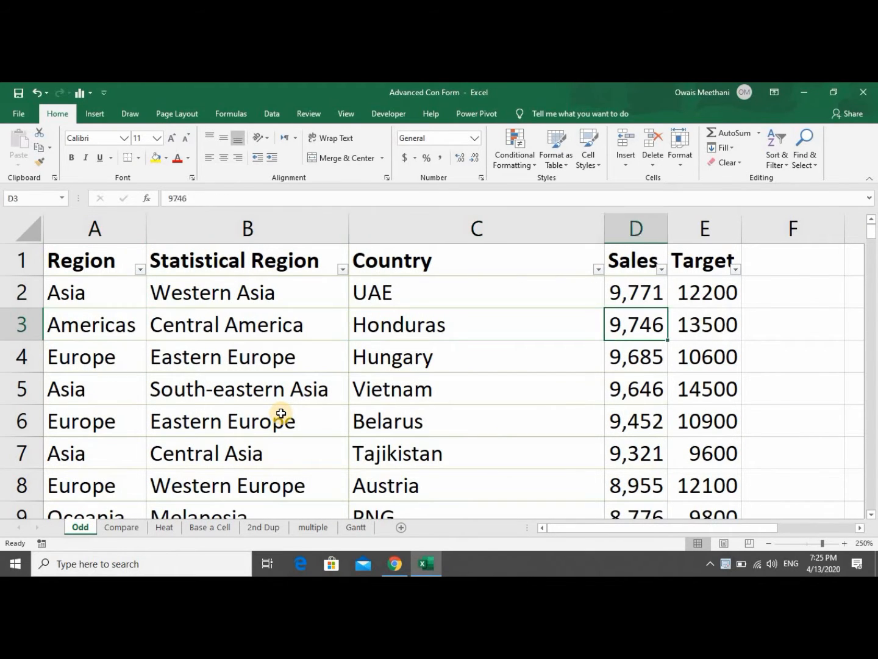
pyautogui.press('Left')
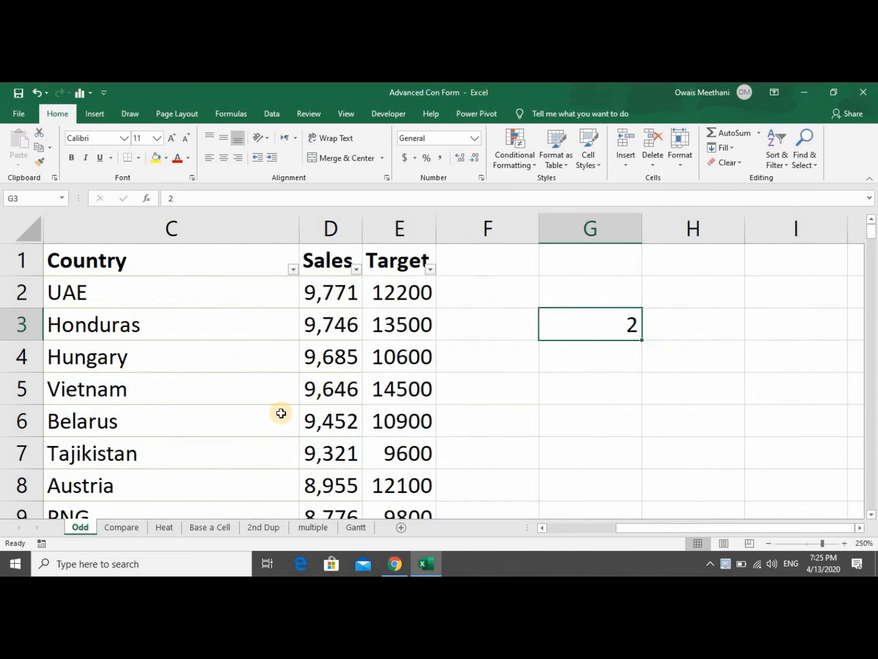
pyautogui.write('3')
pyautogui.press('Return')
# Select the table data in rows 2, 3 and 4, one row after another, starting from the Region column.
pyautogui.press('Left')
pyautogui.press('Left')
pyautogui.press('Left')
pyautogui.press('Left')
pyautogui.press('Left')
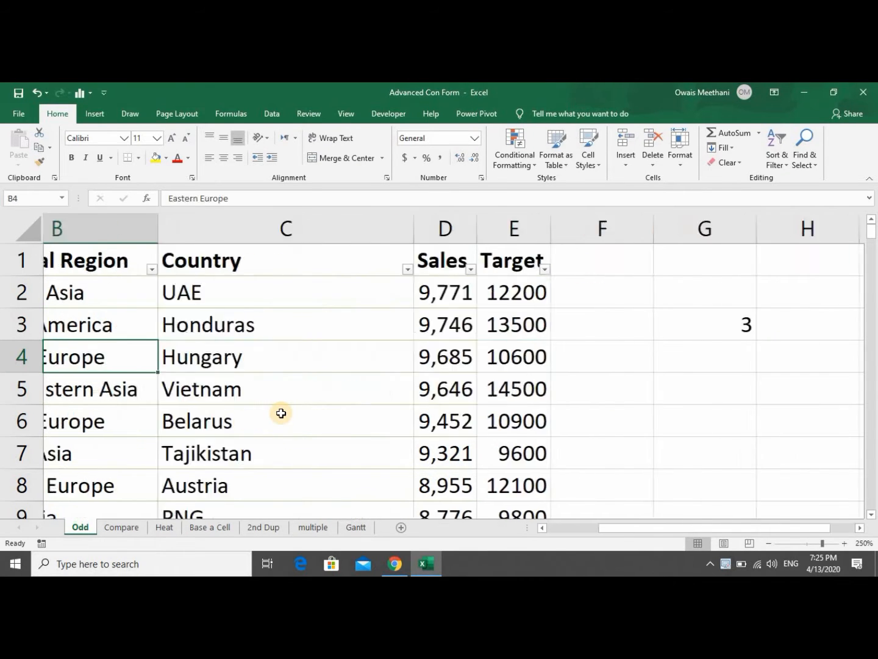
pyautogui.press('Left')
pyautogui.press('Up')
pyautogui.press('Up')
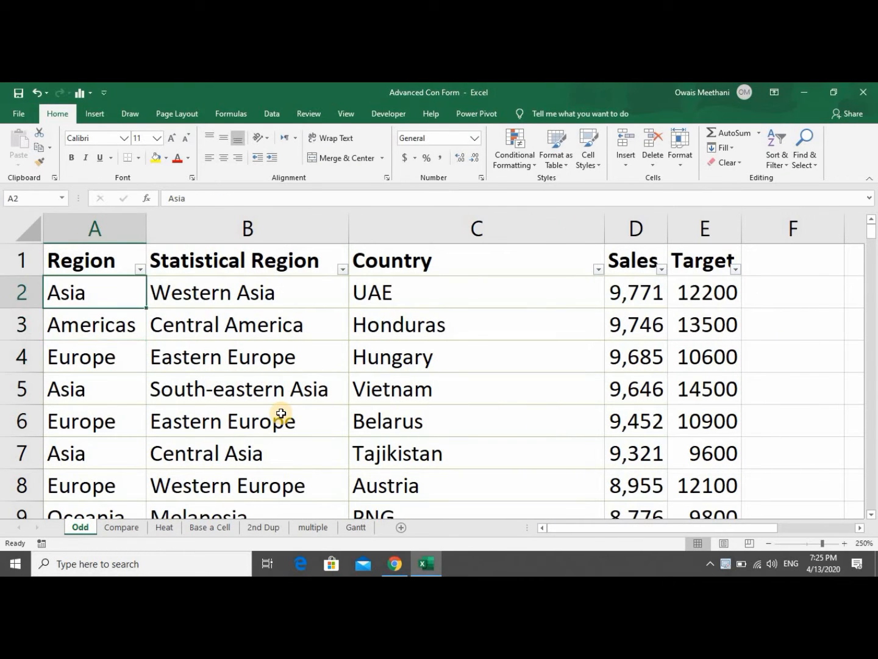
pyautogui.hotkey('shift', 'Right')
pyautogui.hotkey('shift', 'Right')
pyautogui.hotkey('shift', 'Right')
pyautogui.hotkey('shift', 'Right')
pyautogui.press('Down')
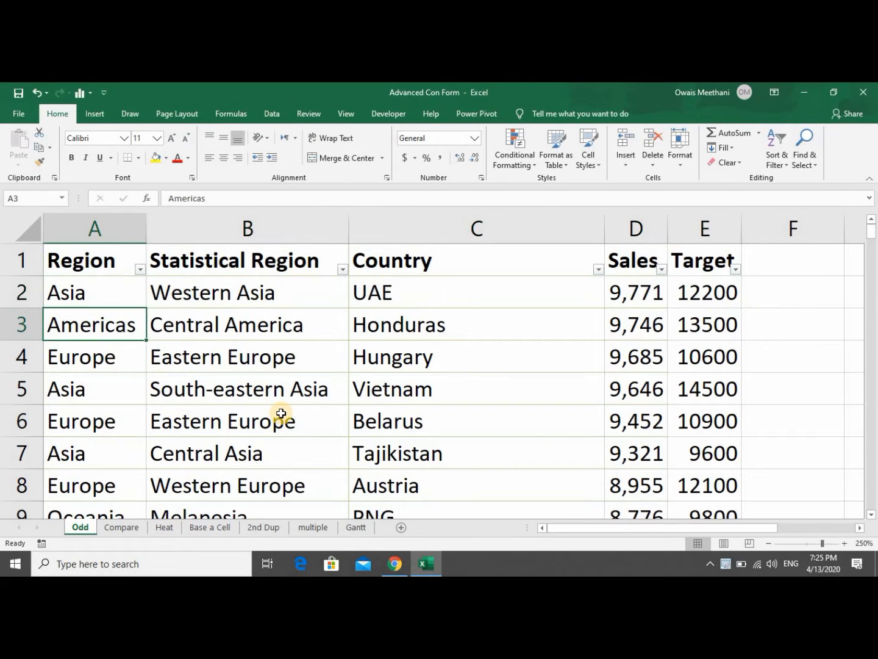
pyautogui.hotkey('shift', 'Right')
pyautogui.hotkey('shift', 'Right')
pyautogui.hotkey('shift', 'Right')
pyautogui.hotkey('shift', 'Right')
pyautogui.press('Down')
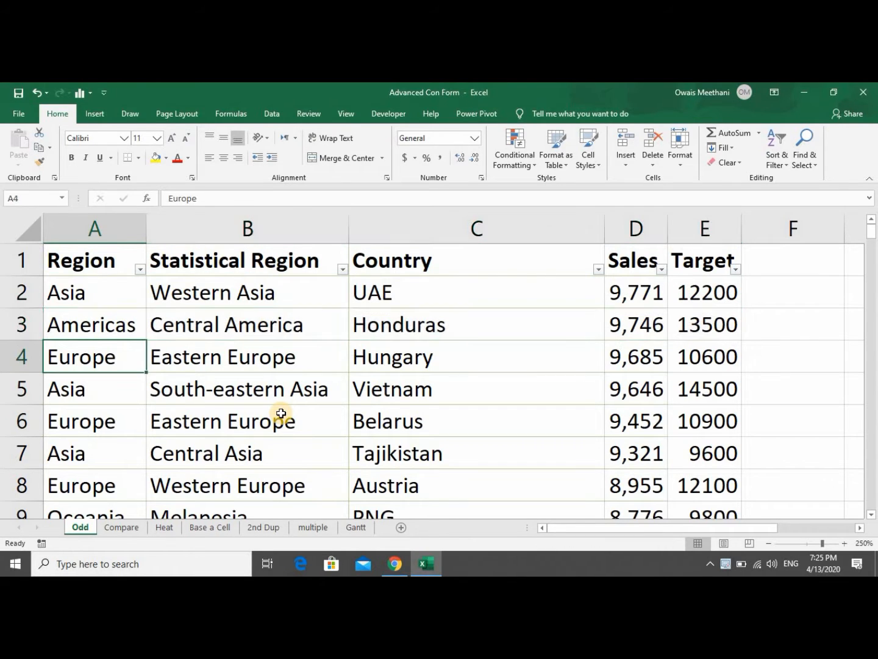
pyautogui.hotkey('shift', 'Right')
pyautogui.hotkey('shift', 'Right')
pyautogui.hotkey('shift', 'Right')
pyautogui.hotkey('shift', 'Right')
pyautogui.hotkey('shift', 'Right')
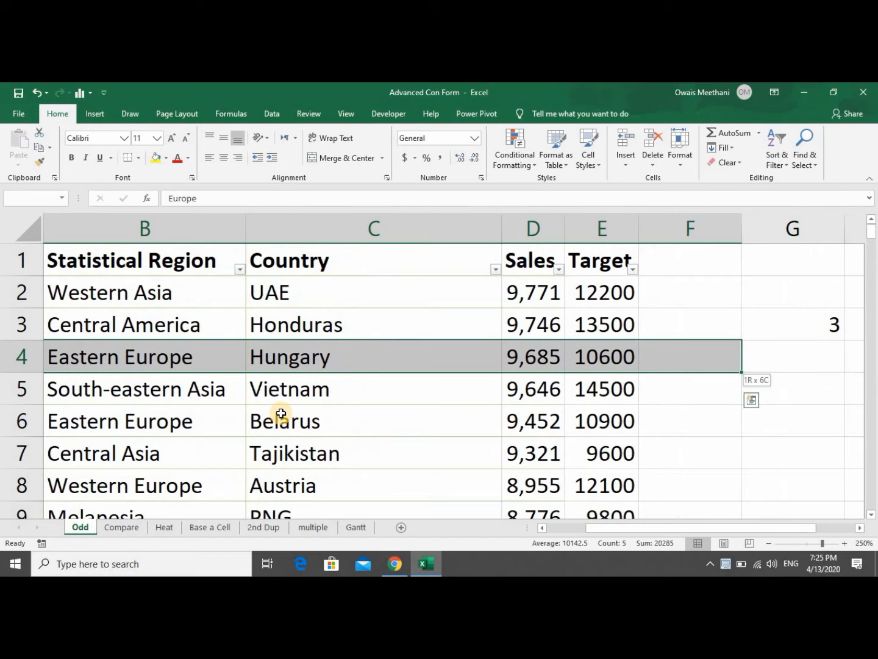
pyautogui.hotkey('shift', 'Left')
pyautogui.press('Down')
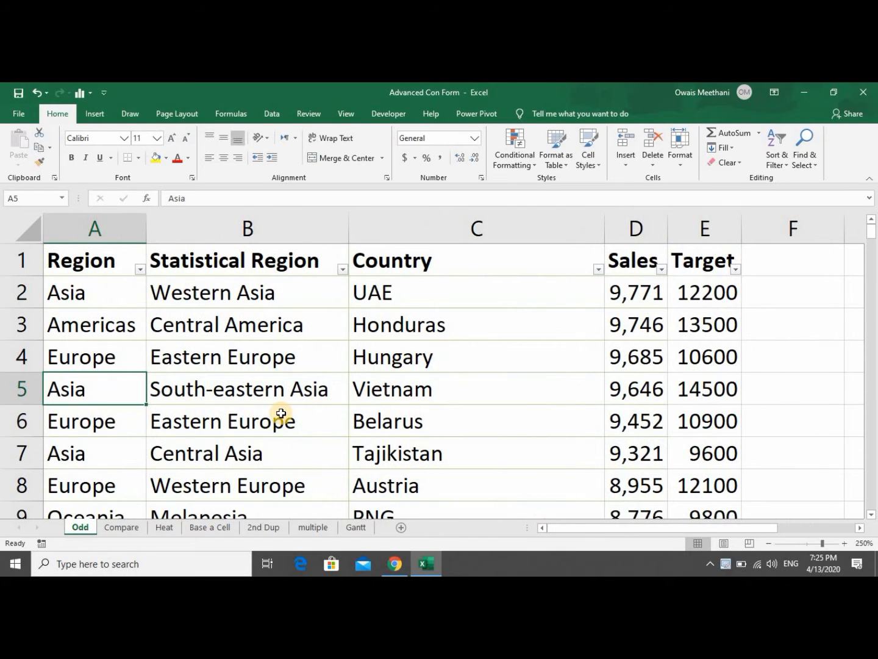
pyautogui.press('Up')
pyautogui.press('Up')
pyautogui.press('Up')
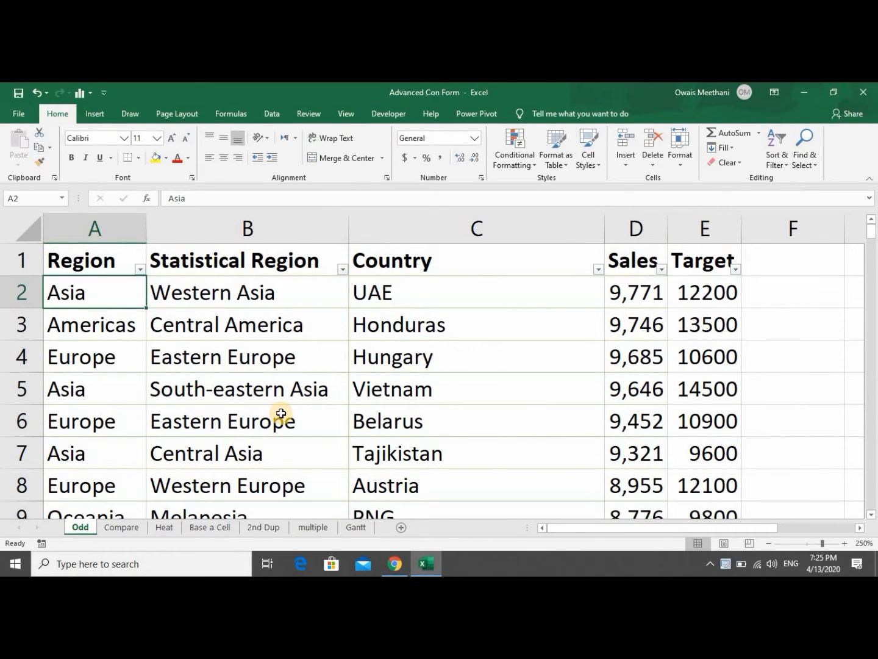
# Set cell G3 to 5.
pyautogui.press('Right')
pyautogui.press('Right')
pyautogui.press('Right')
pyautogui.press('Right')
pyautogui.press('Right')
pyautogui.press('Right')
pyautogui.press('Right')
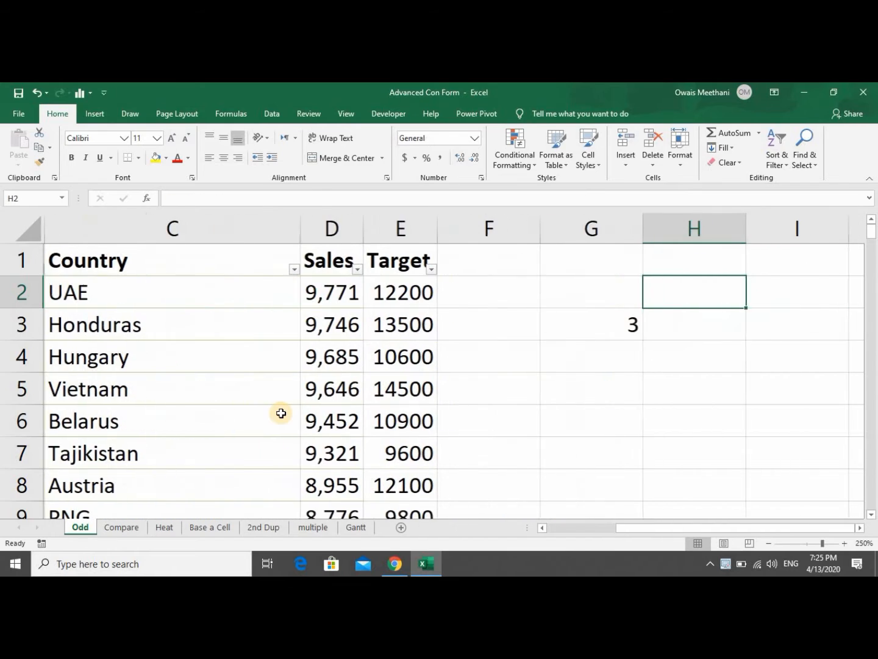
pyautogui.press('Left')
pyautogui.press('Down')
pyautogui.write('4')
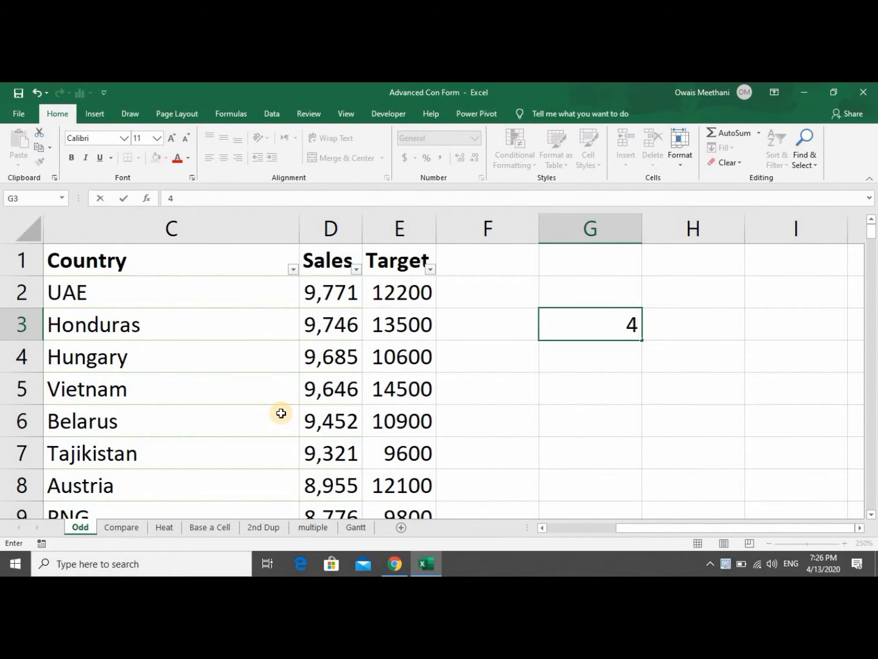
pyautogui.press('BackSpace')
pyautogui.write('5')
pyautogui.press('Return')
pyautogui.press('Up')
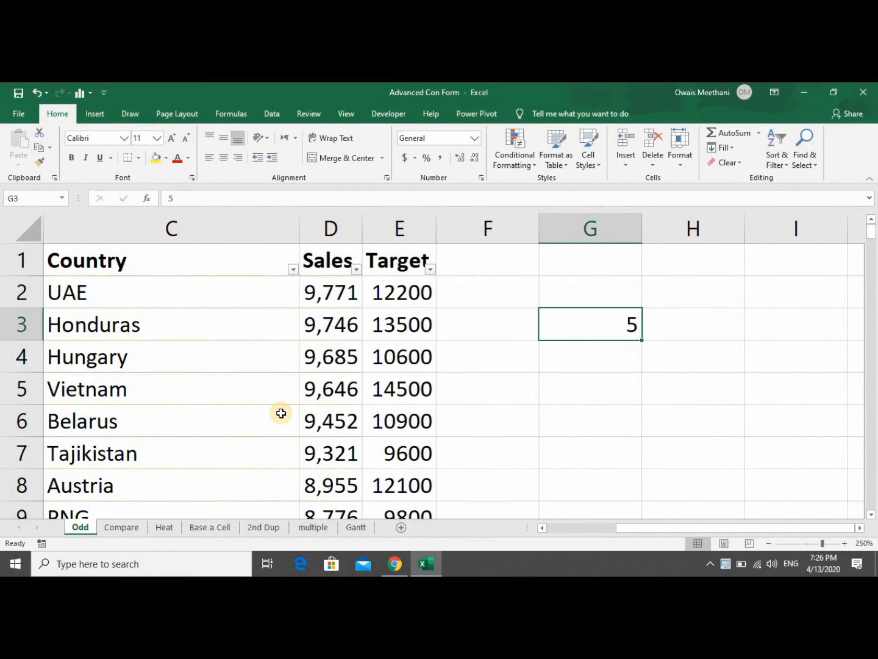
# Clear the value from cell G3.
pyautogui.press('Delete')
pyautogui.press('Left')
pyautogui.press('Left')
pyautogui.press('Left')
pyautogui.press('Left')
pyautogui.press('Left')
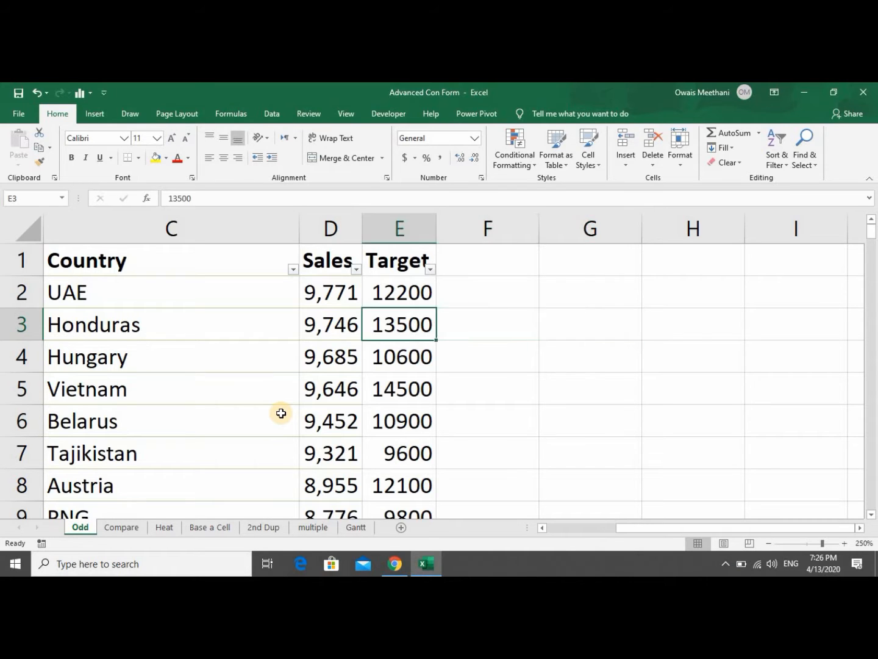
# Enter 2 in cell G3 and list its possible remainders 1 and 0 in cells H3 and H4.
pyautogui.press('Right')
pyautogui.press('Right')
pyautogui.press('Right')
pyautogui.press('Right')
pyautogui.press('Right')
pyautogui.press('Right')
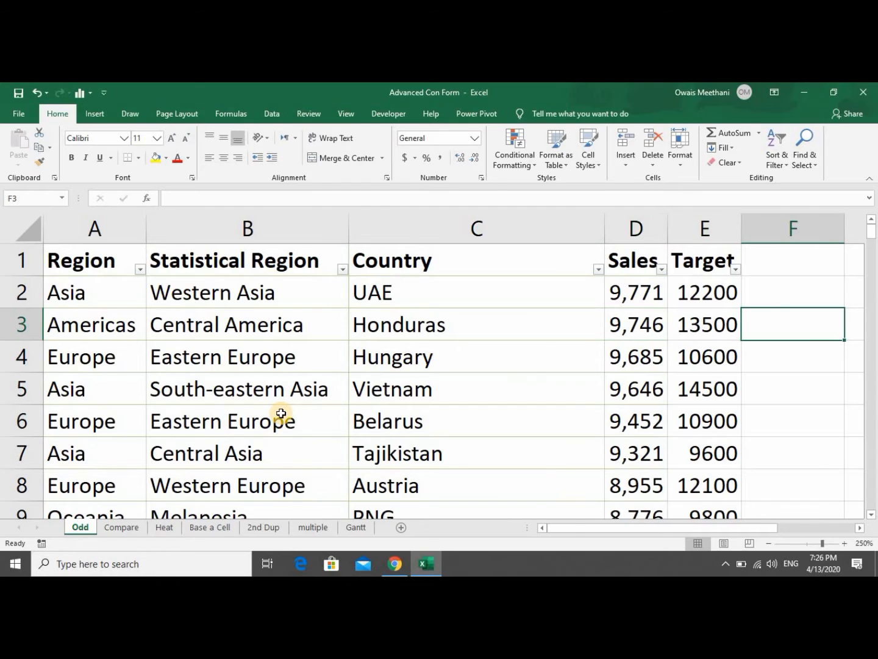
pyautogui.press('Left')
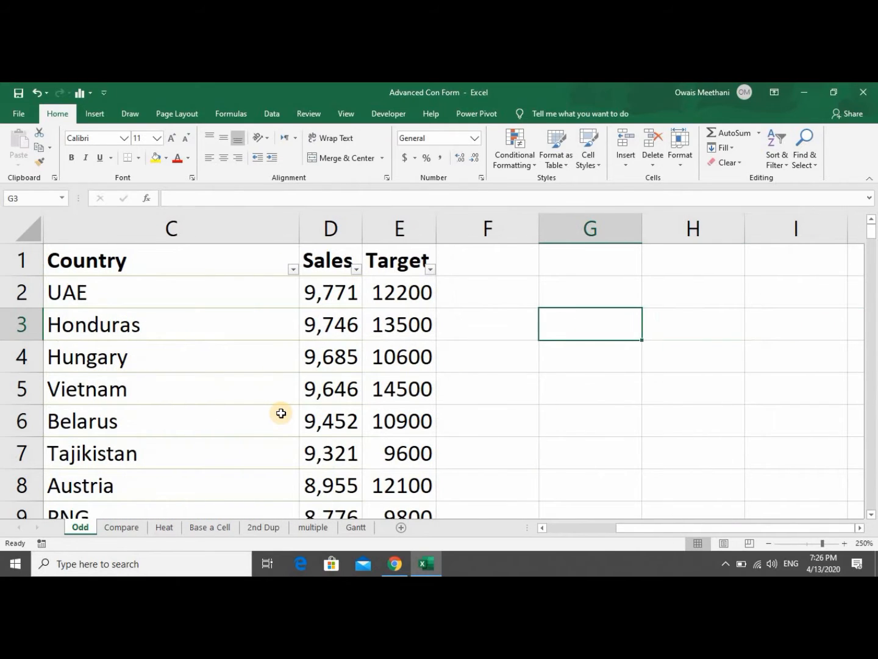
pyautogui.write('2')
pyautogui.hotkey('ctrl', 'Return')
pyautogui.press('Right')
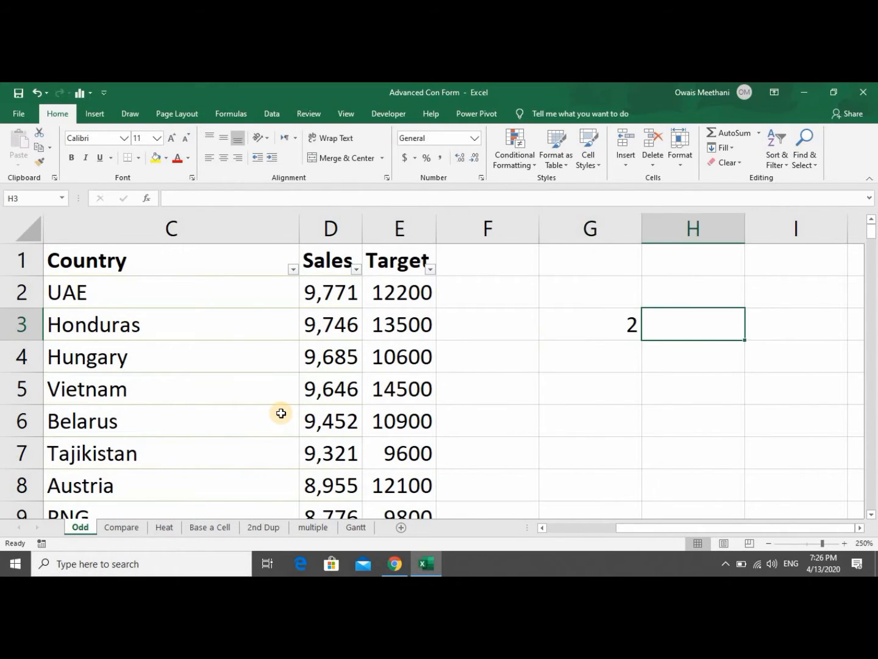
pyautogui.write('1')
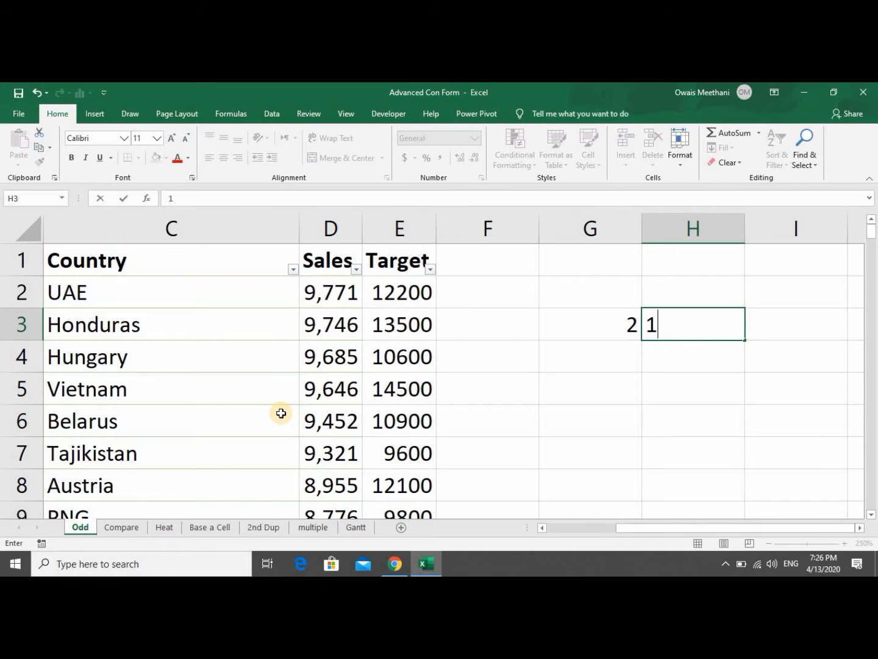
pyautogui.press('Return')
pyautogui.write('0')
pyautogui.hotkey('ctrl', 'Return')
pyautogui.press('Up')
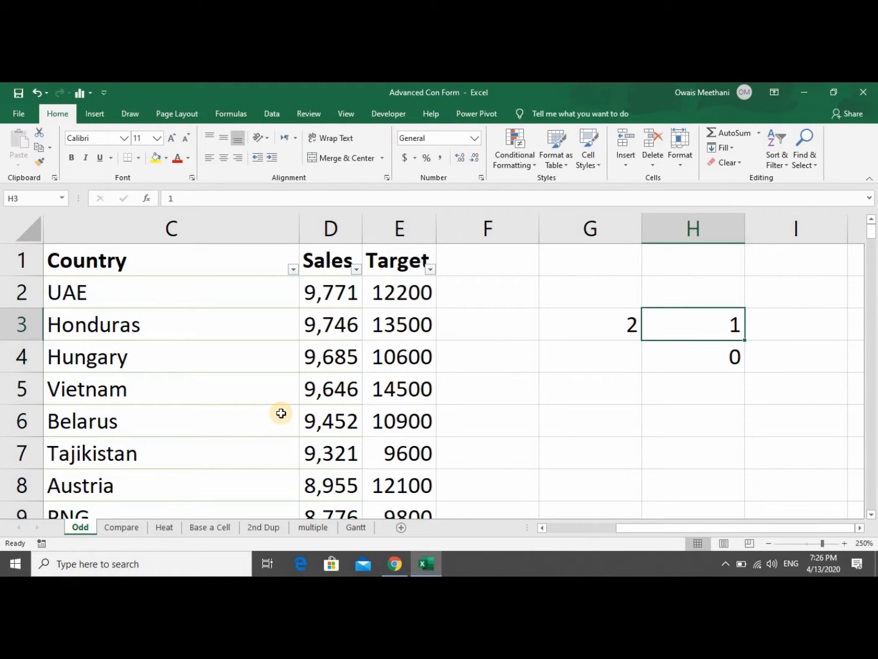
# Set G3 to 3 and list its possible remainders 2, 1 and 0 down cells H3 to H5.
pyautogui.press('Left')
pyautogui.write('3')
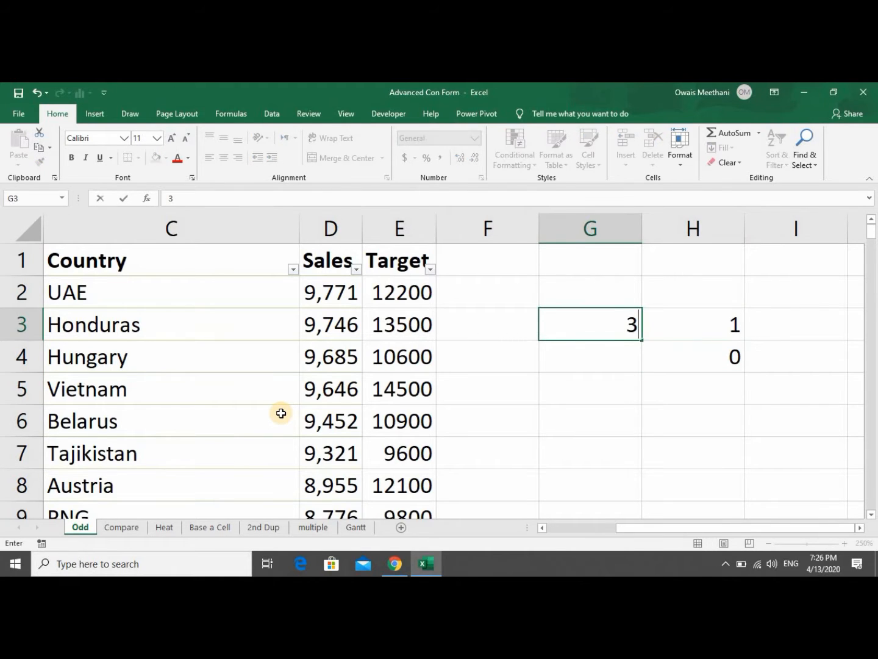
pyautogui.press('Right')
pyautogui.write('2')
pyautogui.press('Return')
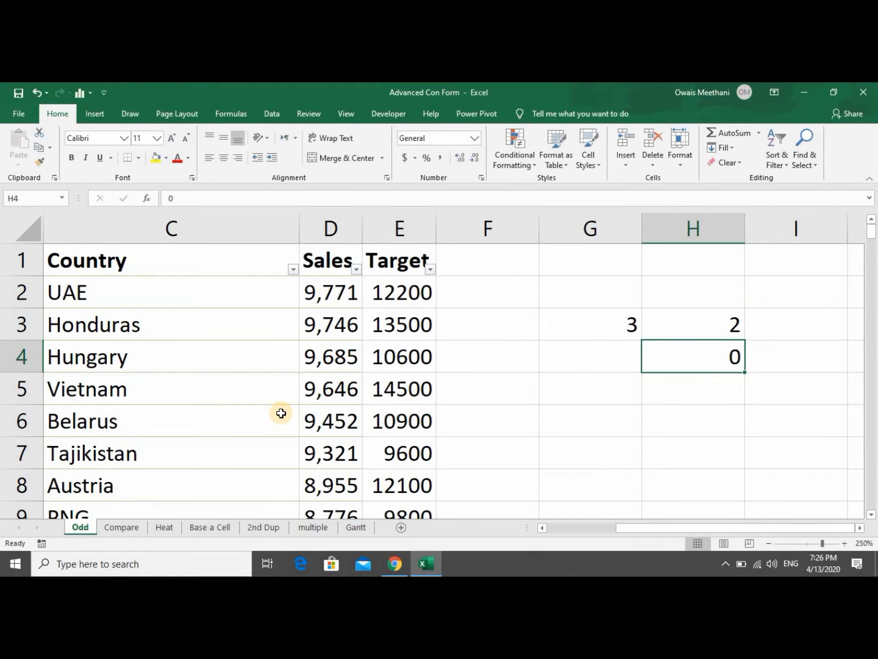
pyautogui.write('1')
pyautogui.press('Return')
pyautogui.write('0')
pyautogui.press('Up')
pyautogui.press('Up')
pyautogui.press('Left')
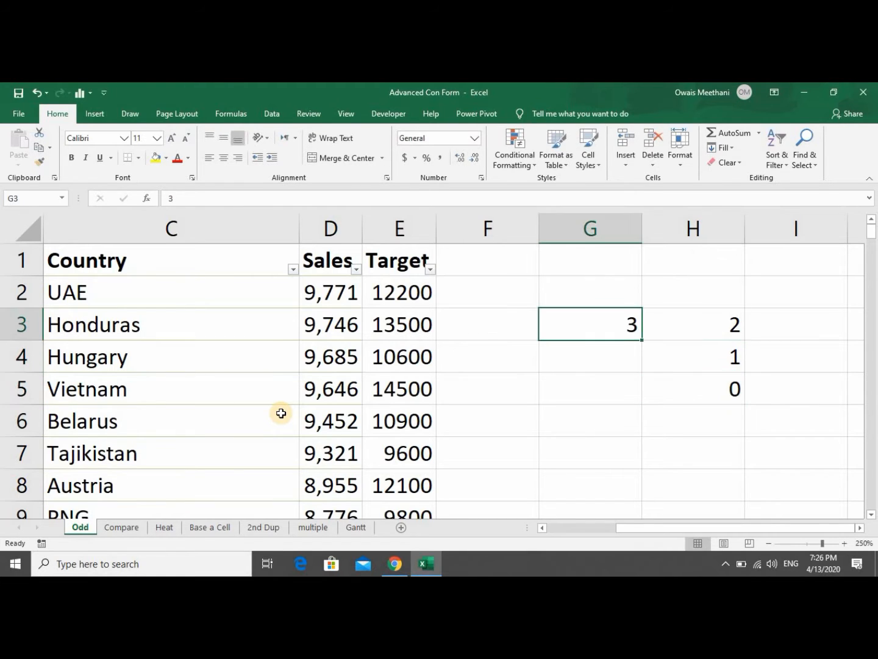
# Set G3 to 4 and list its possible remainders 3, 2, 1 and 0 down cells H3 to H6.
pyautogui.write('4')
pyautogui.press('Right')
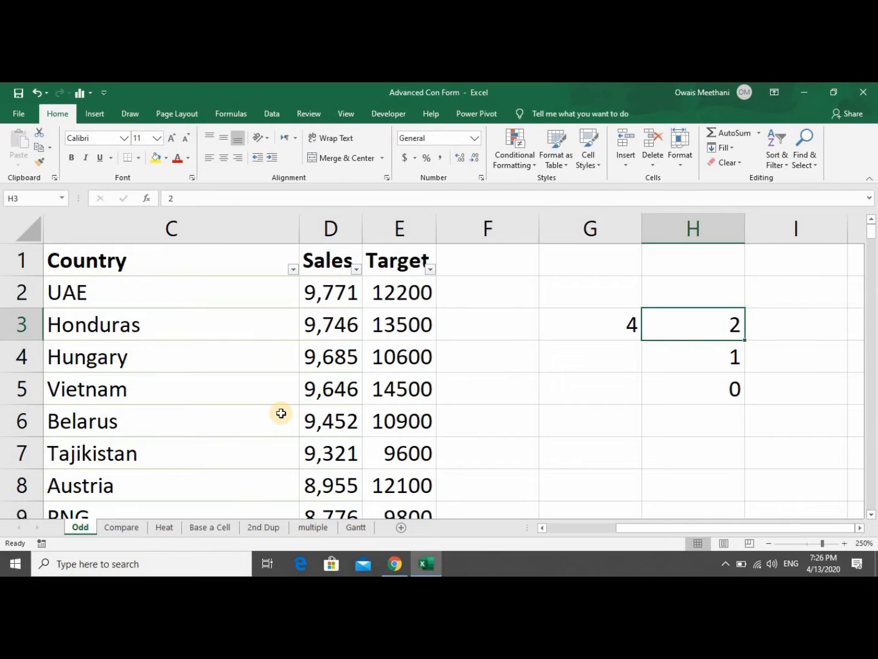
pyautogui.write('3')
pyautogui.press('Return')
pyautogui.write('2')
pyautogui.press('Return')
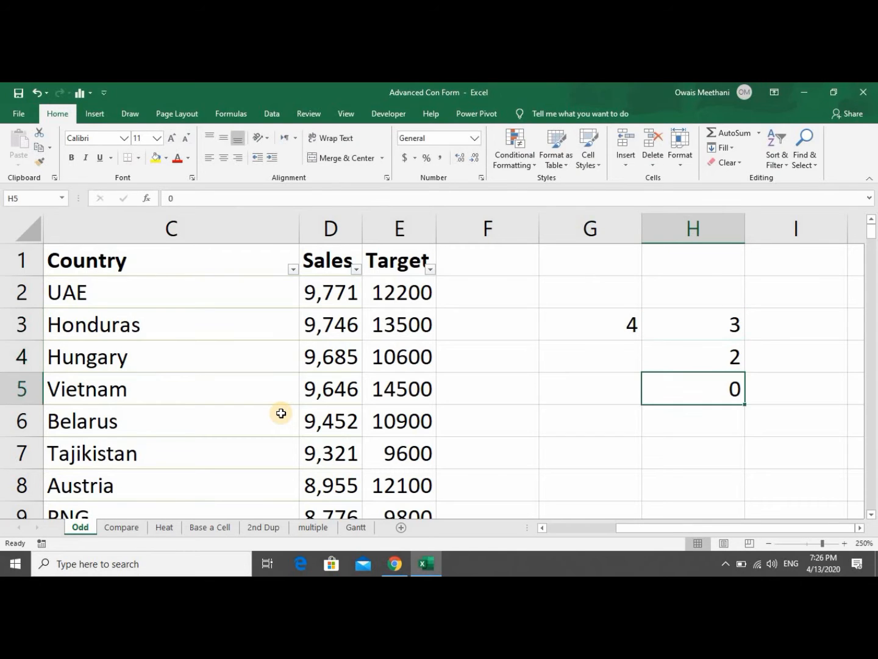
pyautogui.write('1')
pyautogui.press('Return')
pyautogui.write('0')
pyautogui.press('Up')
pyautogui.press('Up')
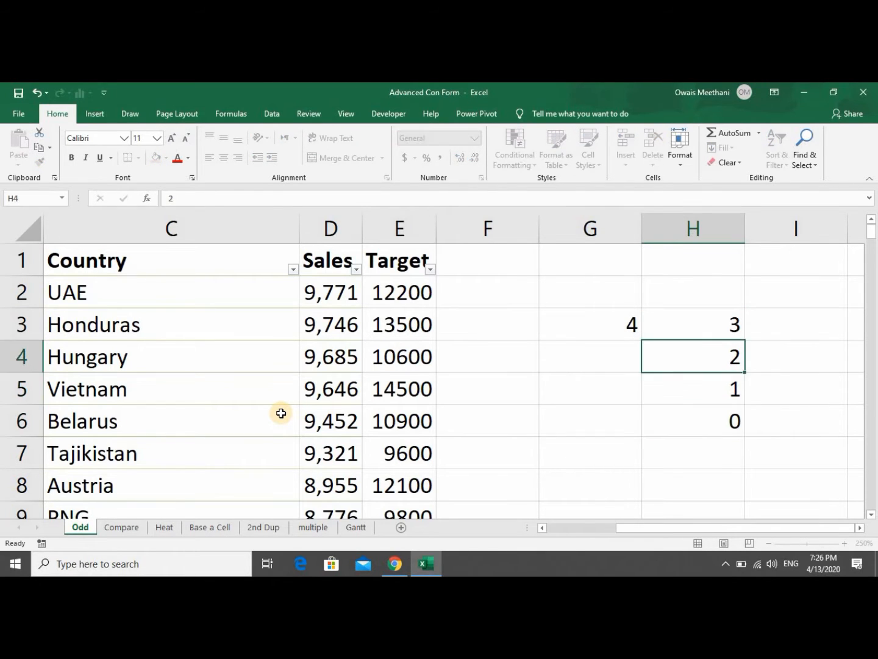
# Clear all the example numbers from the range G3:H6.
pyautogui.press('Up')
pyautogui.press('Left')
pyautogui.hotkey('shift', 'Down')
pyautogui.hotkey('shift', 'Down')
pyautogui.hotkey('shift', 'Down')
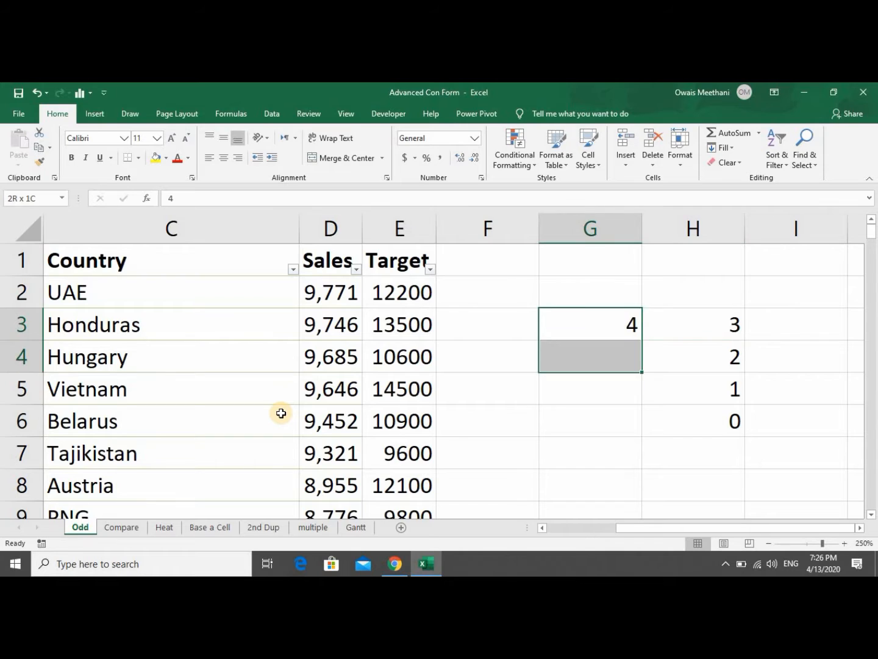
pyautogui.hotkey('shift', 'Right')
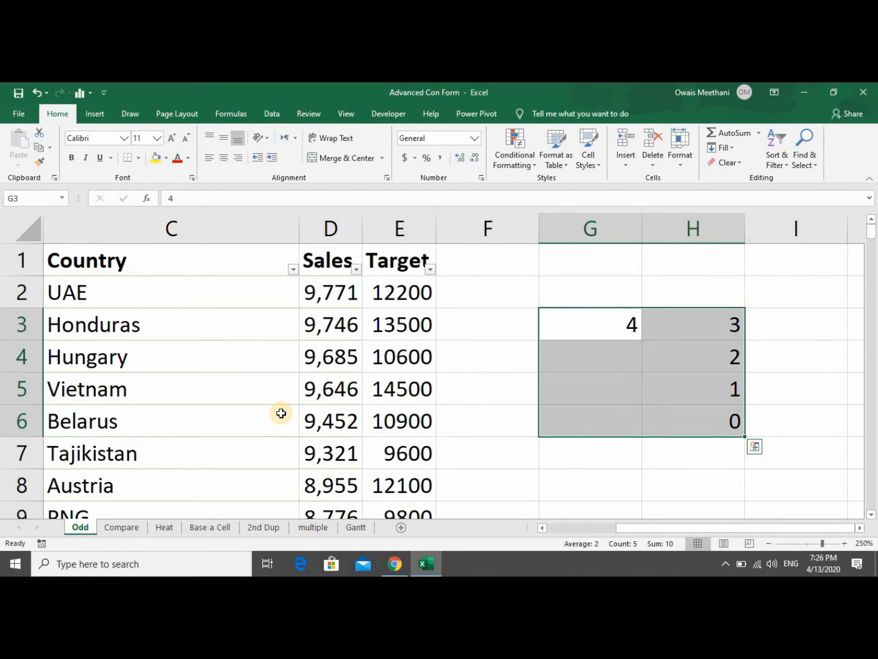
pyautogui.press('Delete')
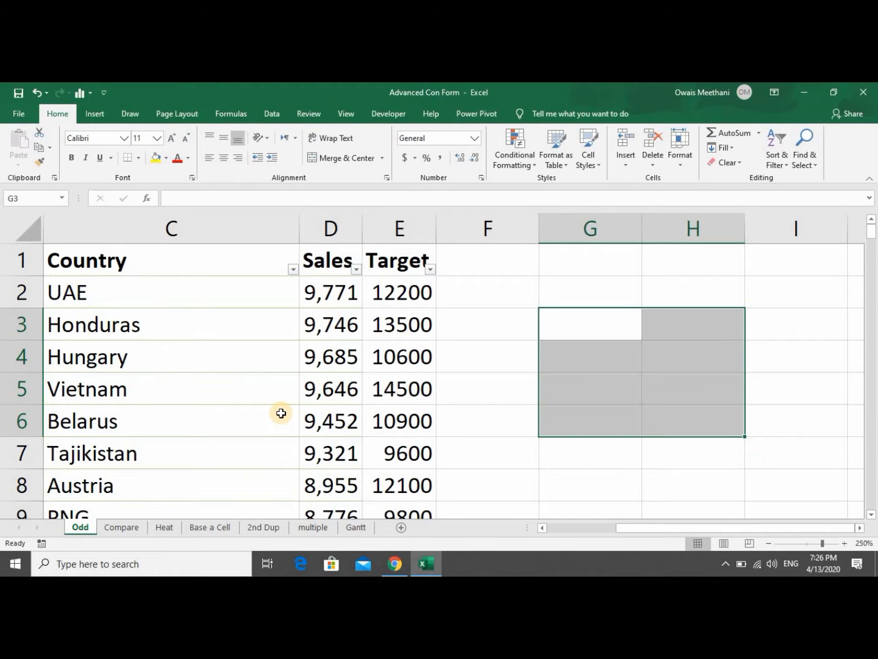
# Select the table's data range A2:E151, leaving out the header row.
pyautogui.press('Left')
pyautogui.press('Left')
pyautogui.press('Left')
pyautogui.press('Left')
pyautogui.press('Left')
pyautogui.press('Left')
pyautogui.press('Up')
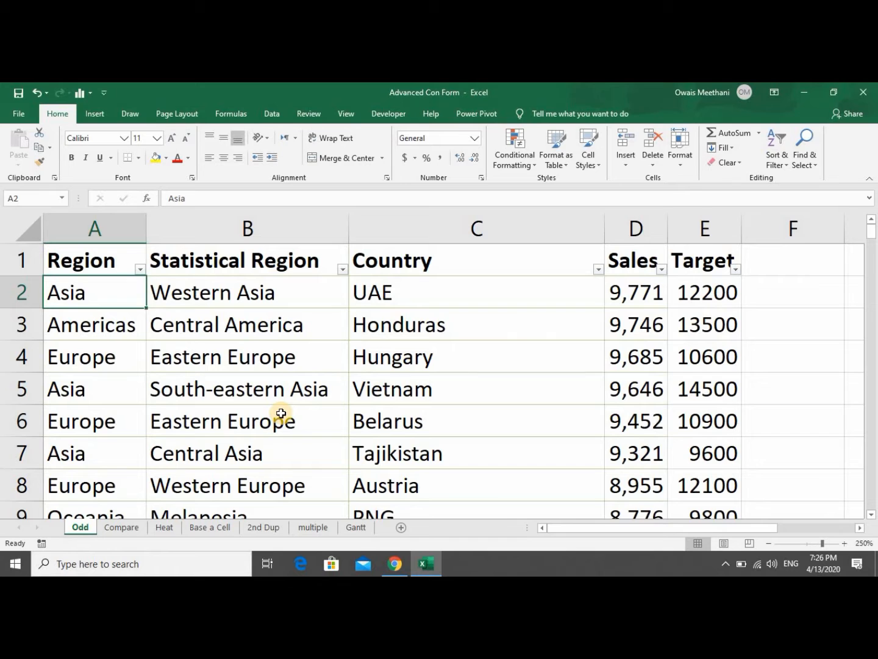
pyautogui.hotkey('ctrl', 'shift', 'Down')
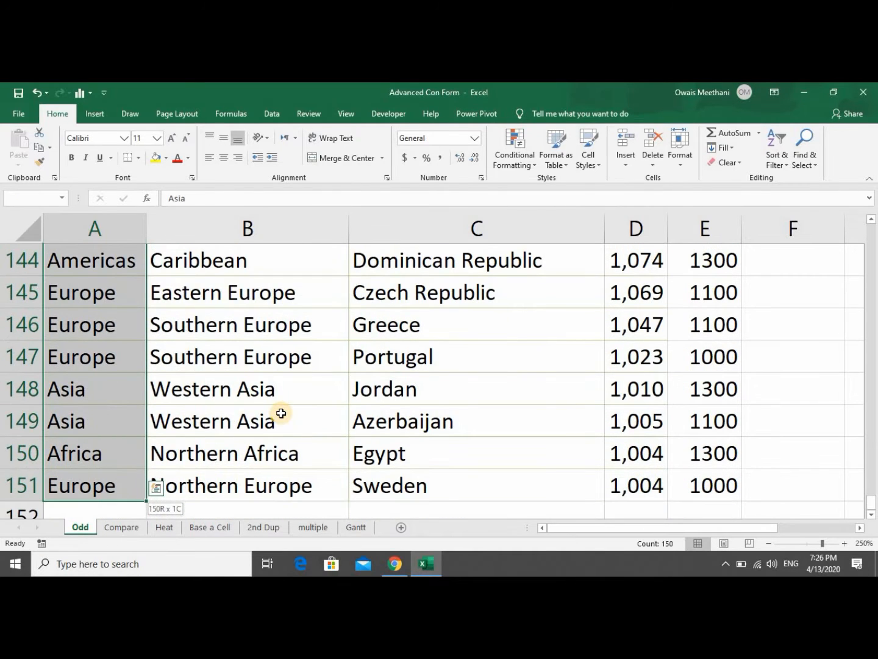
pyautogui.hotkey('shift', 'Right')
pyautogui.hotkey('shift', 'Right')
pyautogui.hotkey('shift', 'Right')
pyautogui.hotkey('shift', 'Right')
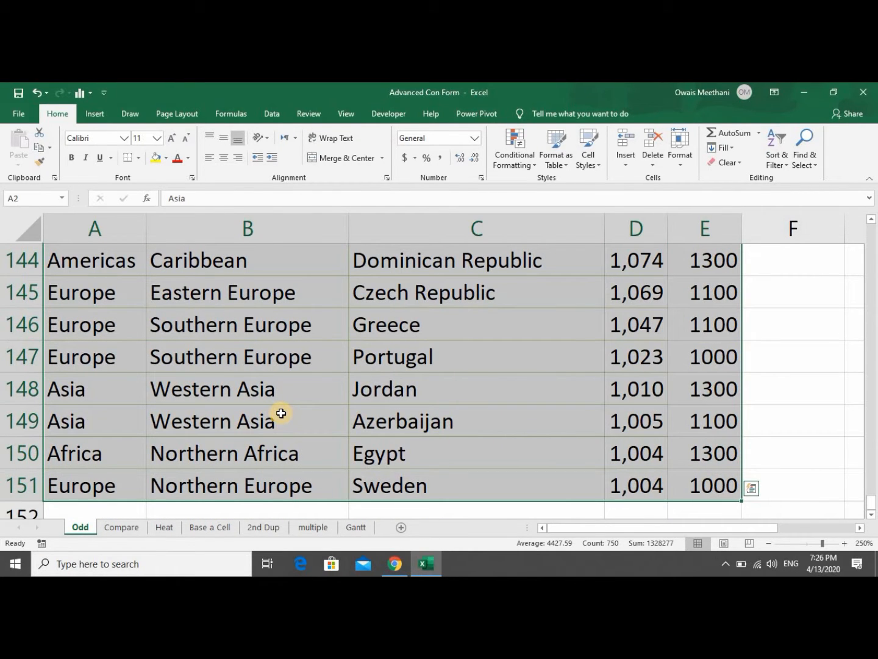
# Create a formula-based conditional formatting rule for the selected range with the formula =MOD(ROW(),2)=0.
pyautogui.click(514, 164)
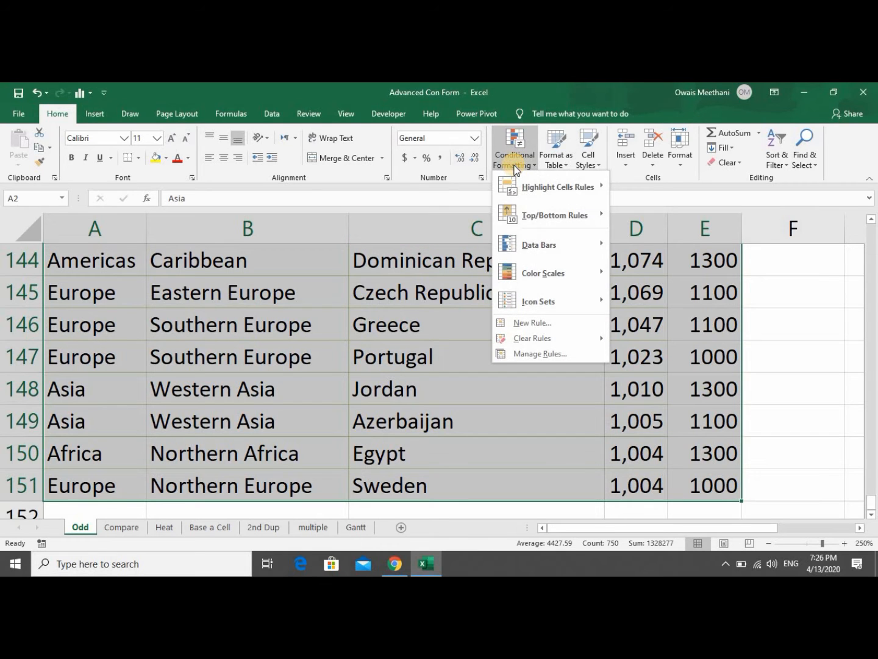
pyautogui.click(529, 323)
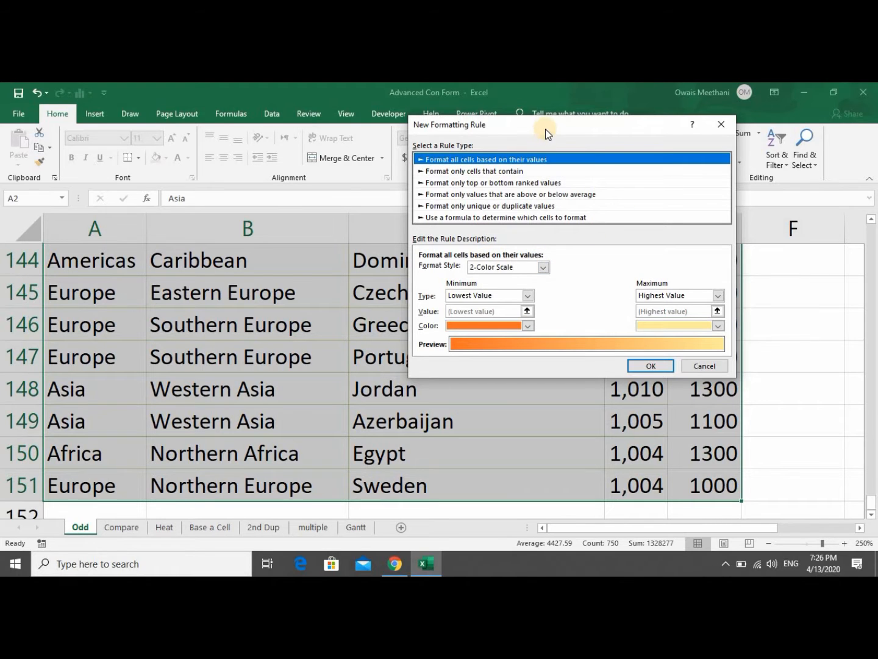
pyautogui.moveTo(546, 130); pyautogui.dragTo(442, 151)
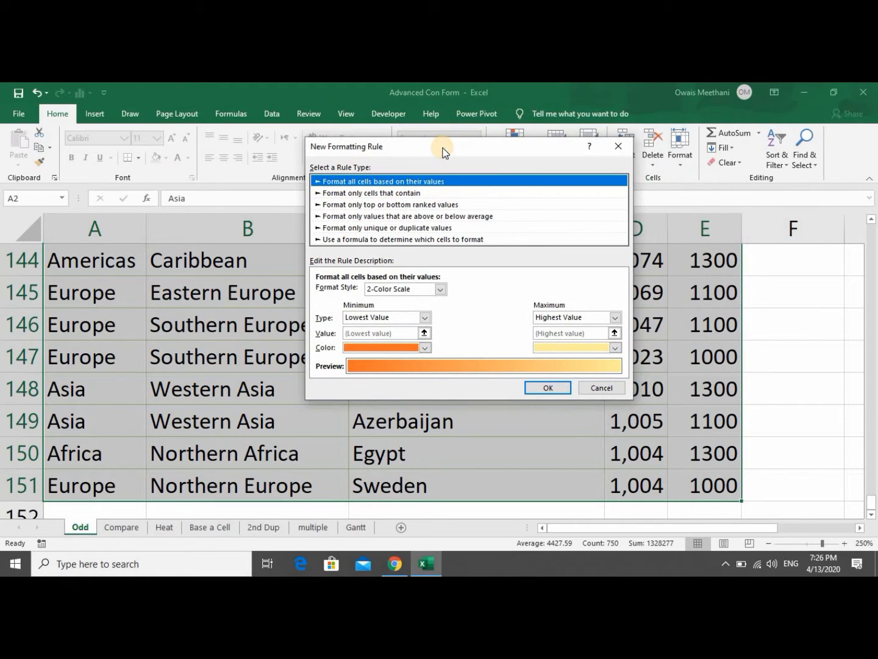
pyautogui.click(480, 242)
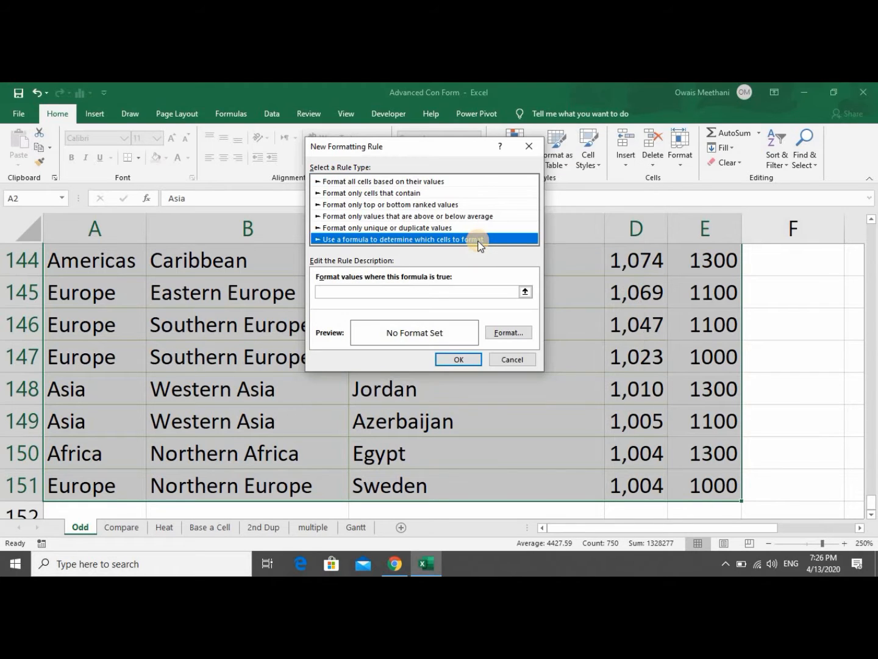
pyautogui.click(438, 291)
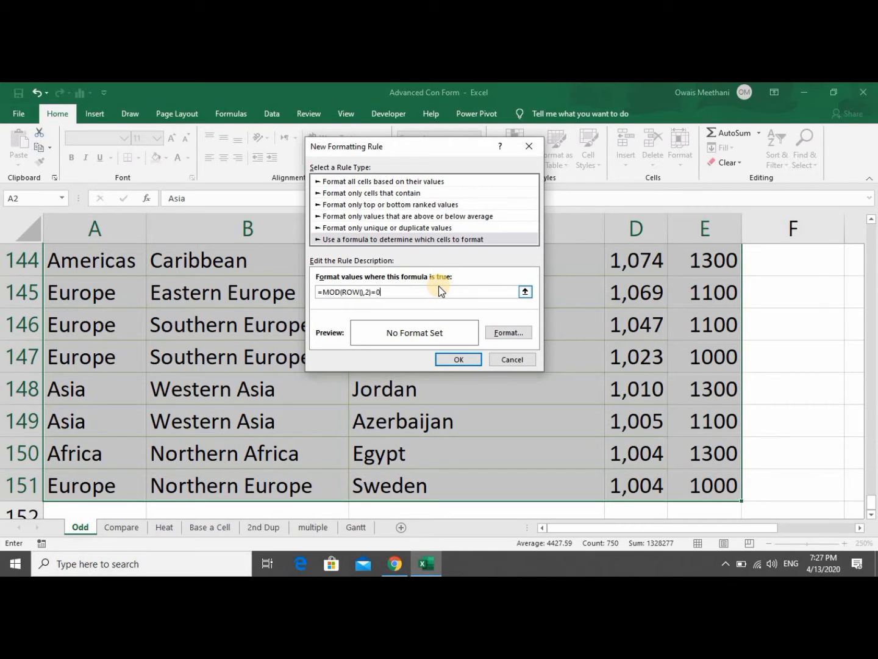
# Give the even-row rule a dark red fill and yellow font, and apply it to the selected range.
pyautogui.click(505, 333)
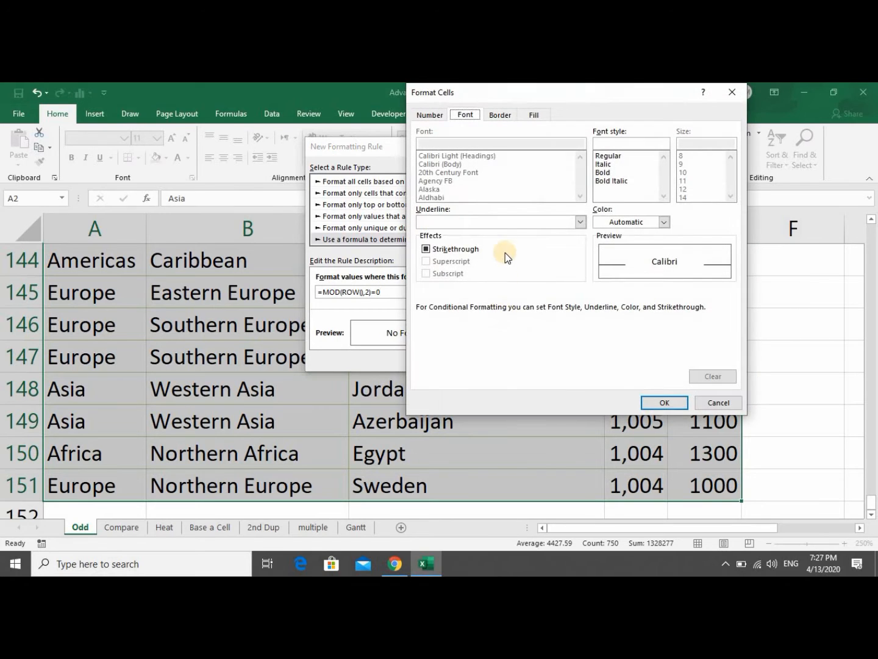
pyautogui.click(535, 116)
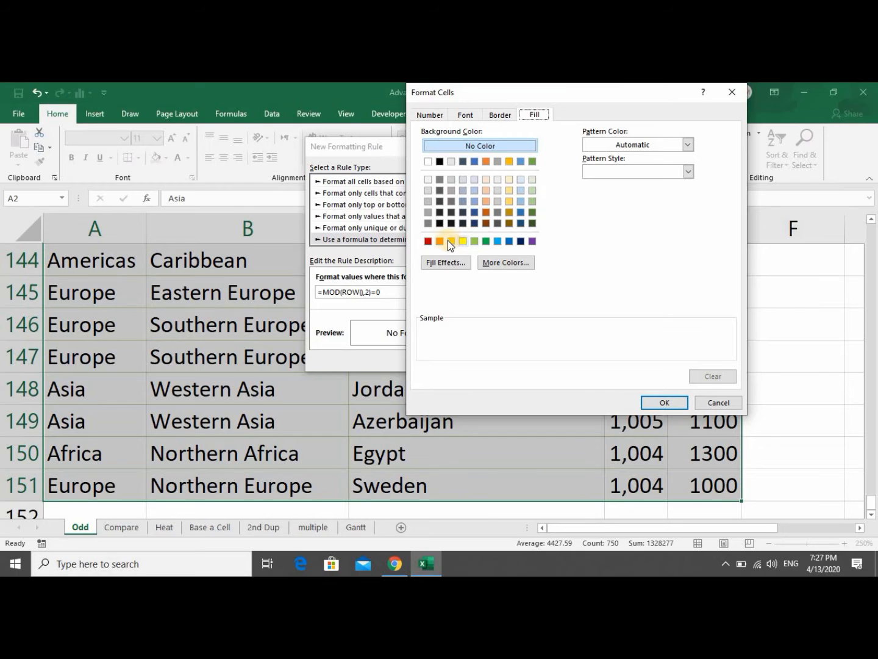
pyautogui.click(429, 241)
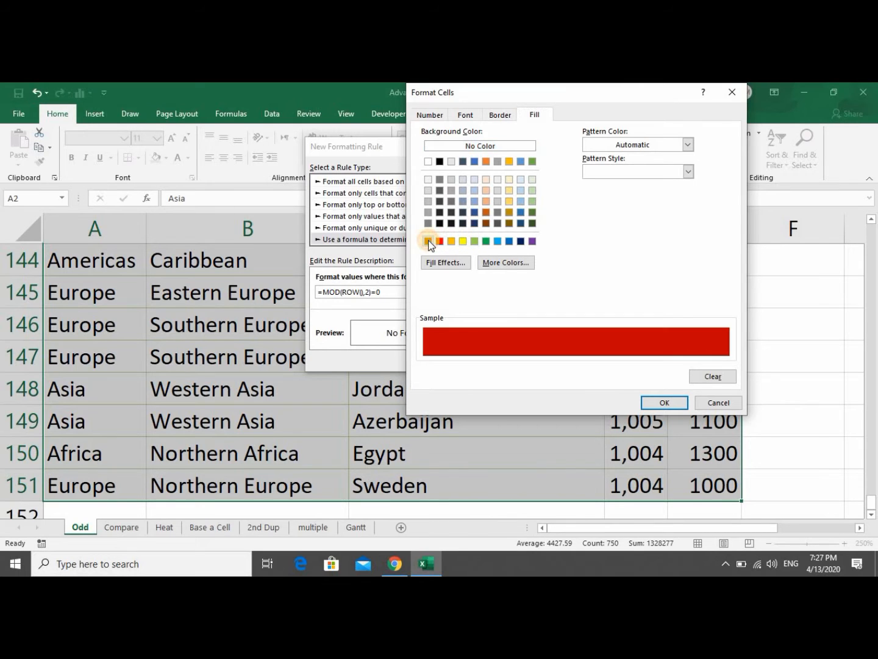
pyautogui.click(466, 115)
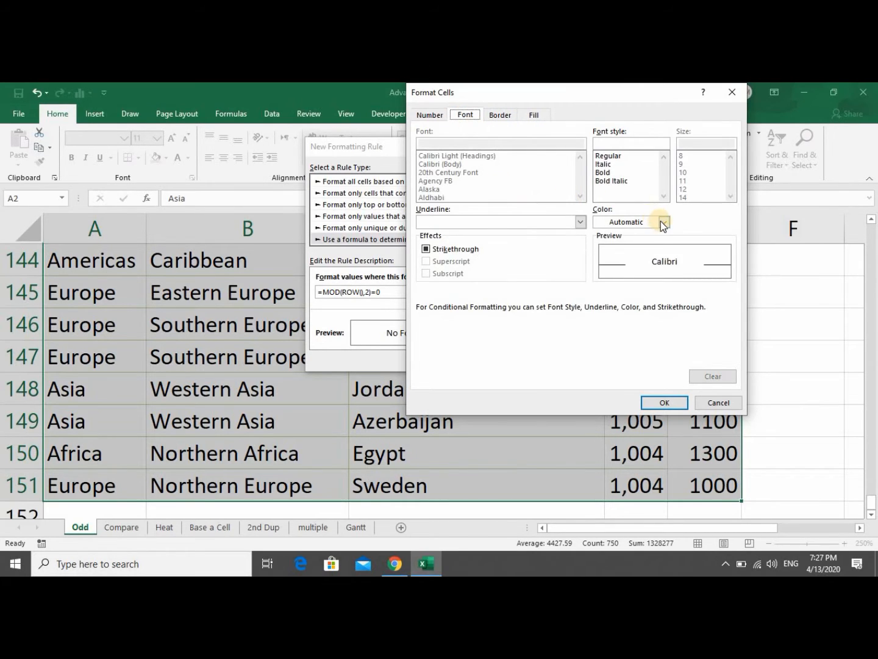
pyautogui.click(662, 223)
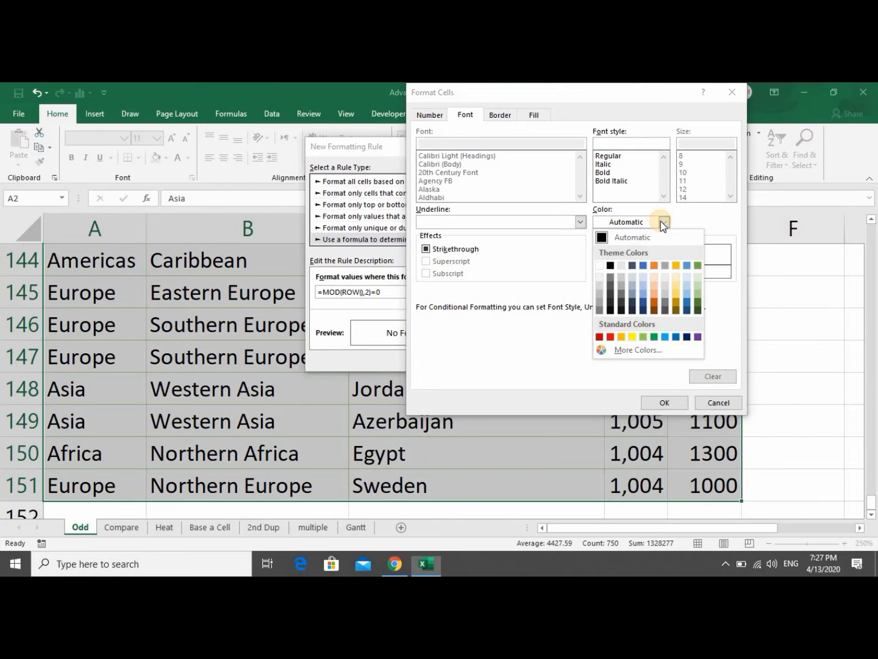
pyautogui.click(632, 338)
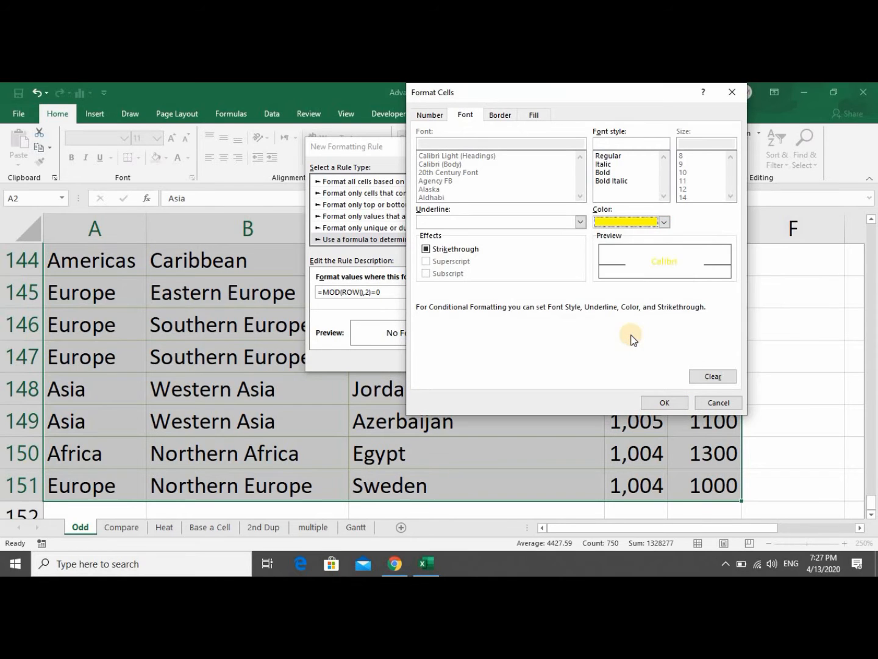
pyautogui.click(658, 402)
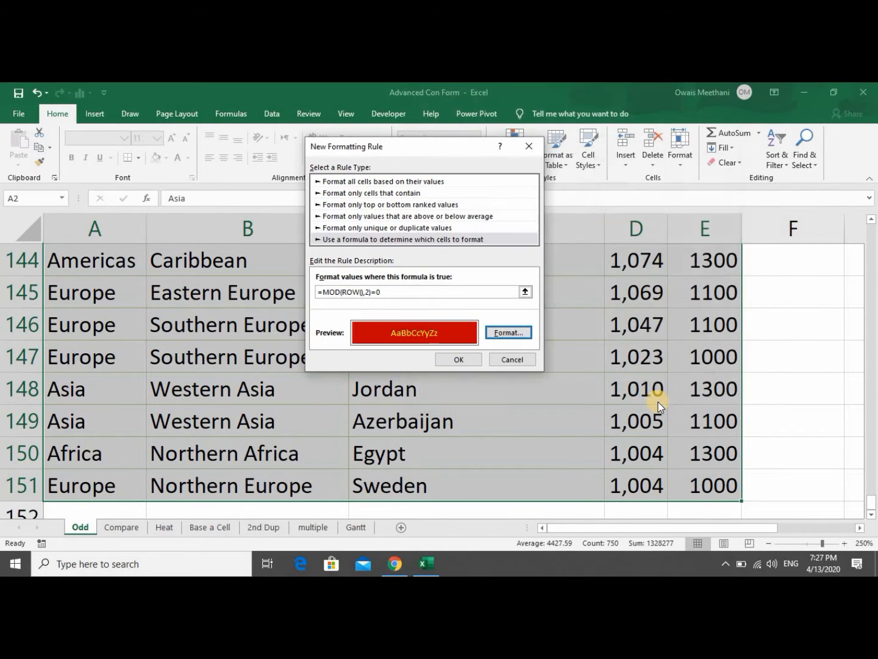
pyautogui.click(458, 360)
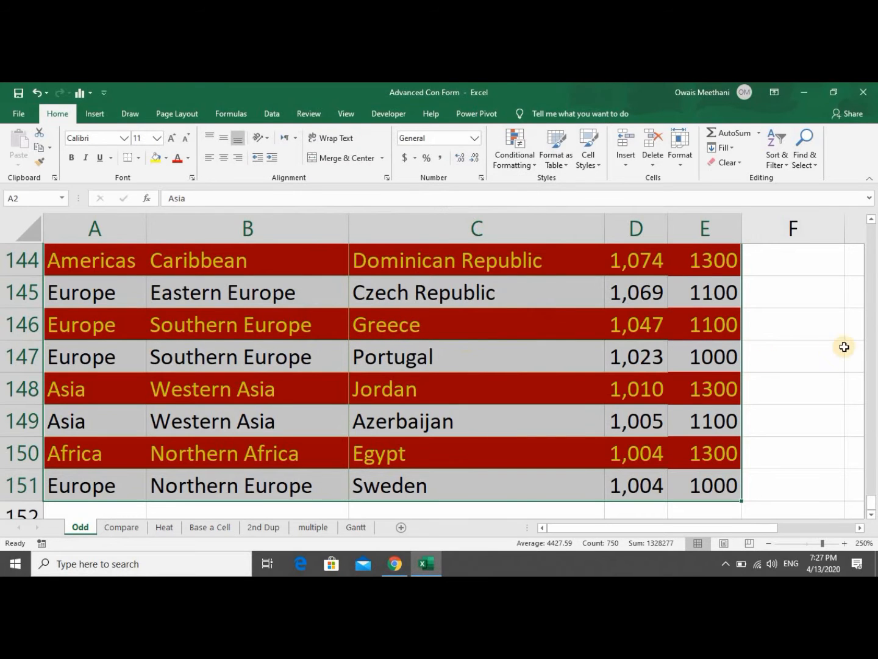
pyautogui.moveTo(871, 500); pyautogui.dragTo(871, 208)
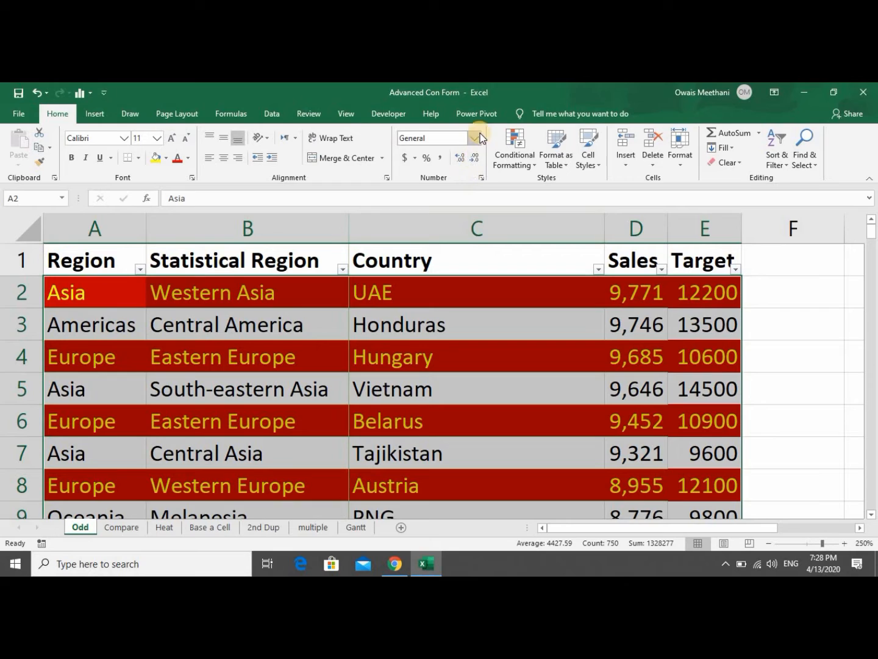
pyautogui.click(519, 167)
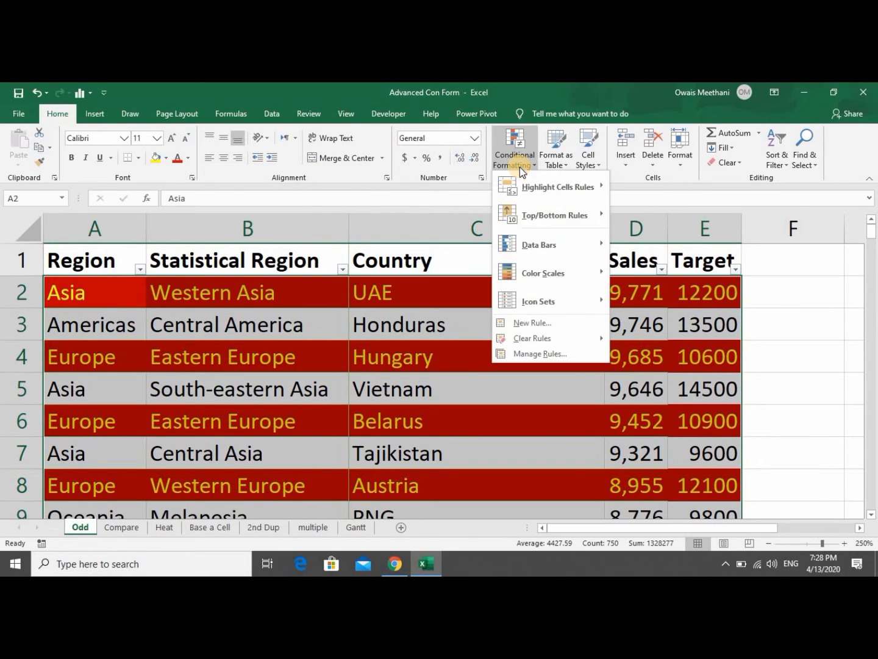
pyautogui.click(539, 323)
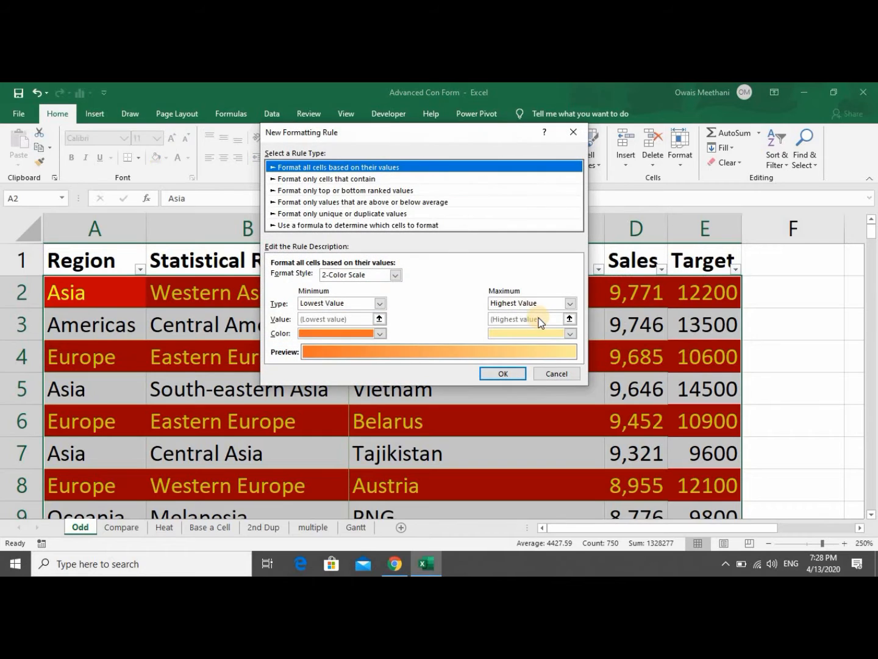
pyautogui.click(397, 225)
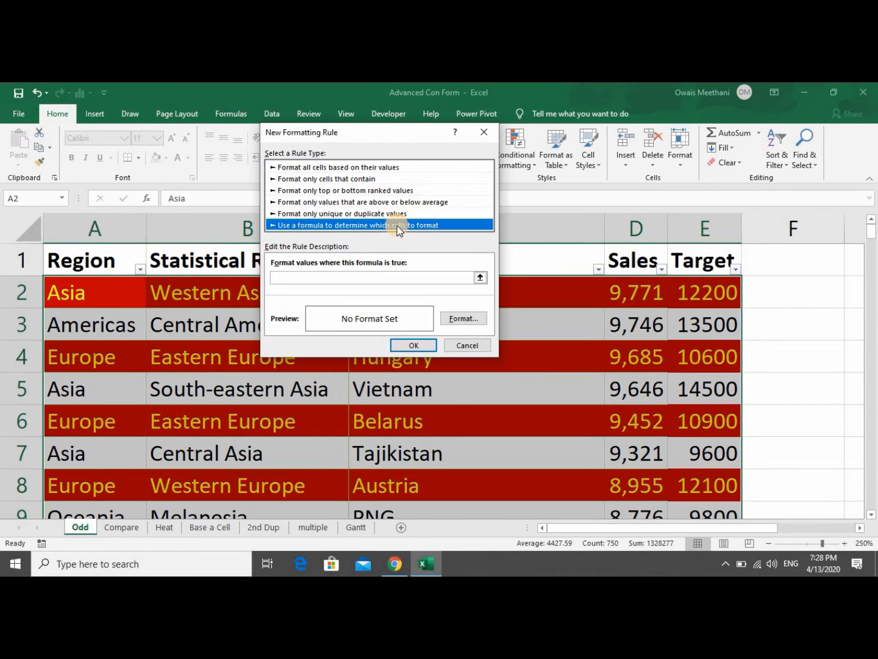
pyautogui.click(485, 345)
# Add a second formula-based rule through the Conditional Formatting Rules Manager with the formula =MOD(ROW(),2)=1.
pyautogui.click(510, 163)
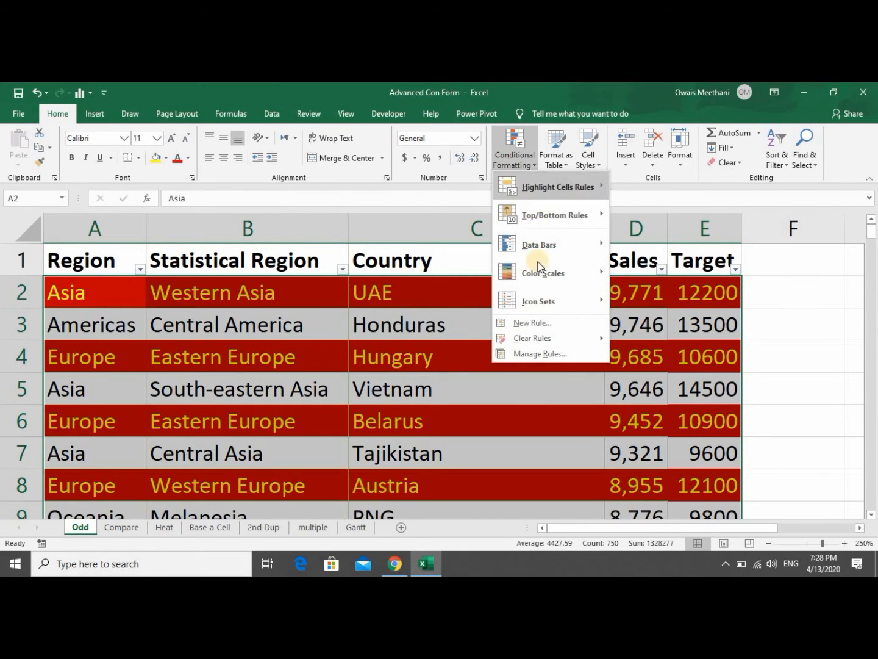
pyautogui.click(540, 353)
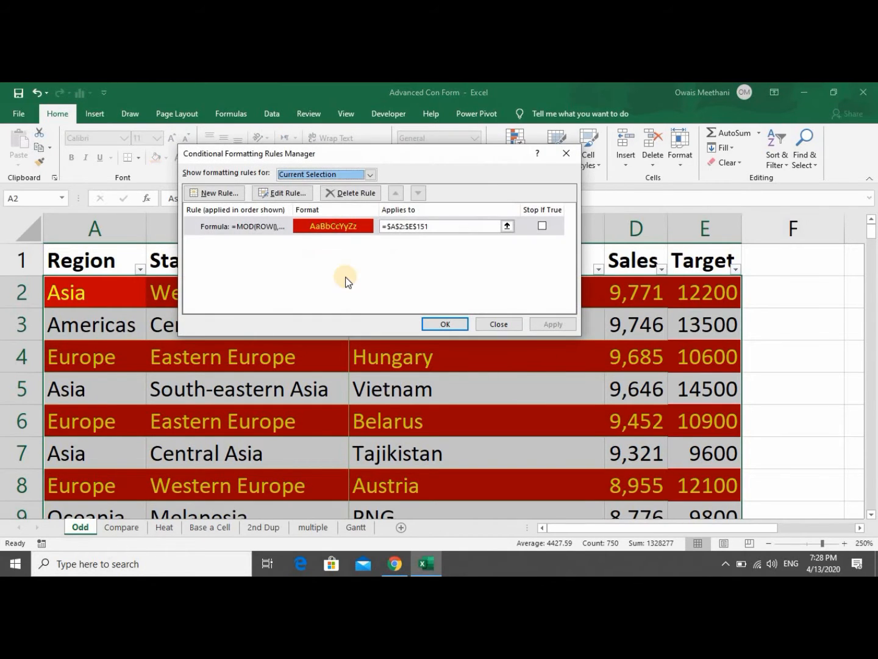
pyautogui.click(222, 199)
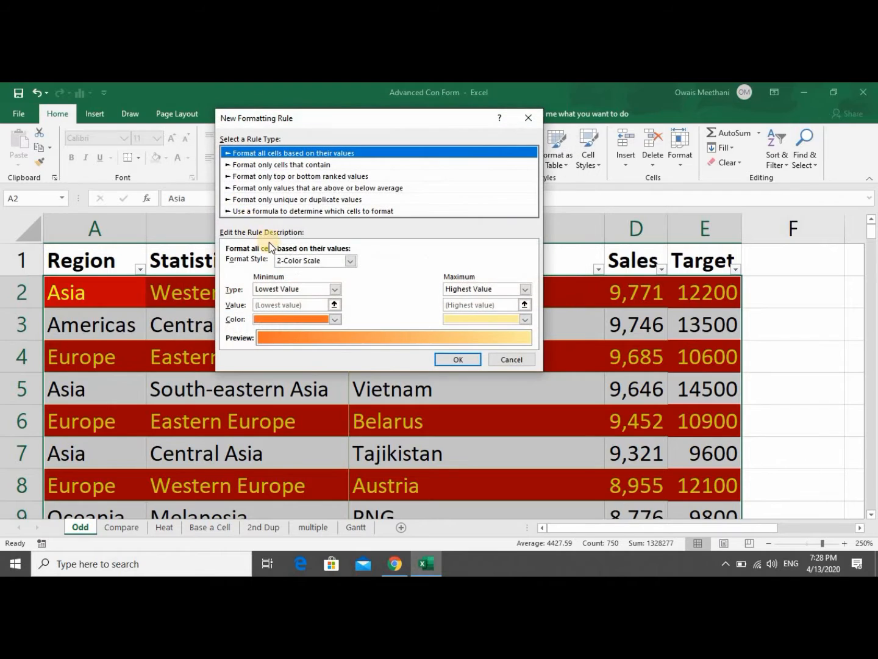
pyautogui.click(298, 211)
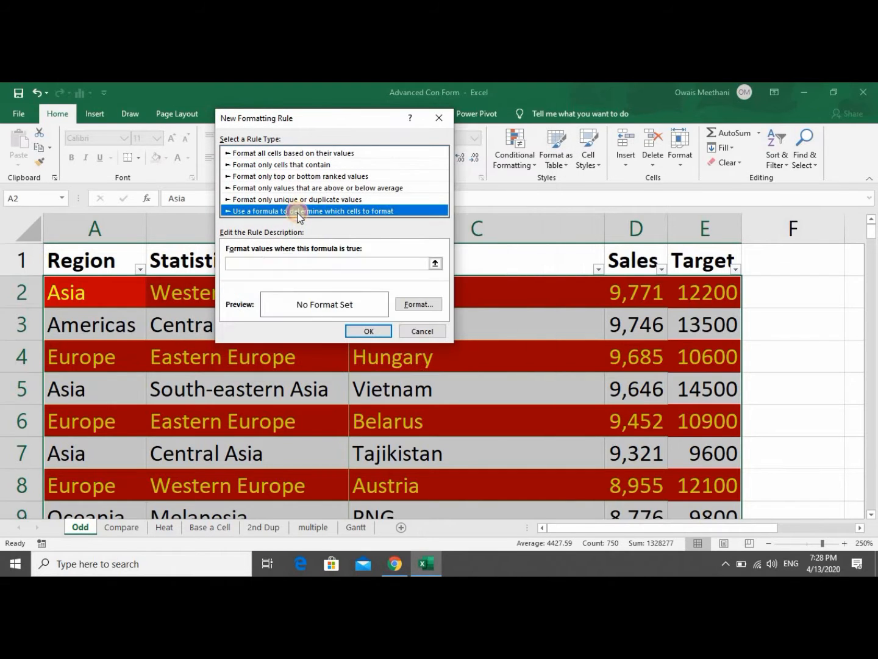
pyautogui.click(300, 263)
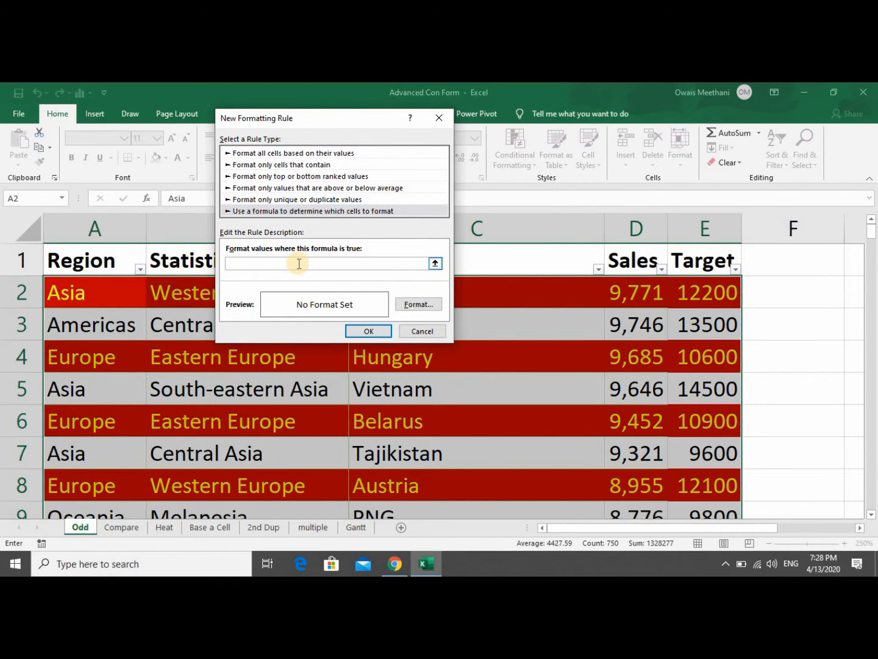
pyautogui.write('=MOD(ROW(),2)=1')
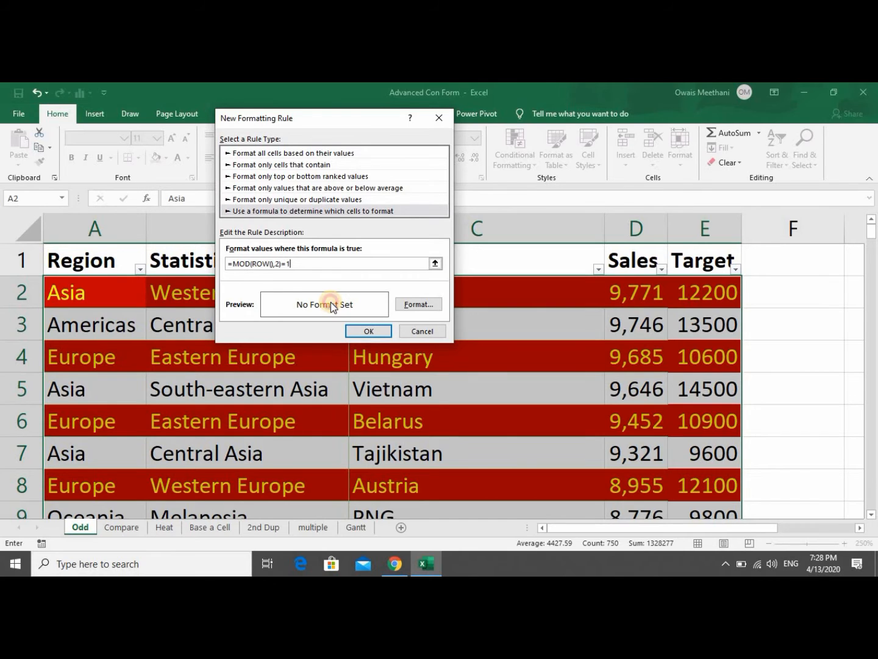
# Give the odd-row rule a dark red font and yellow fill, and apply it to the selected range.
pyautogui.click(418, 305)
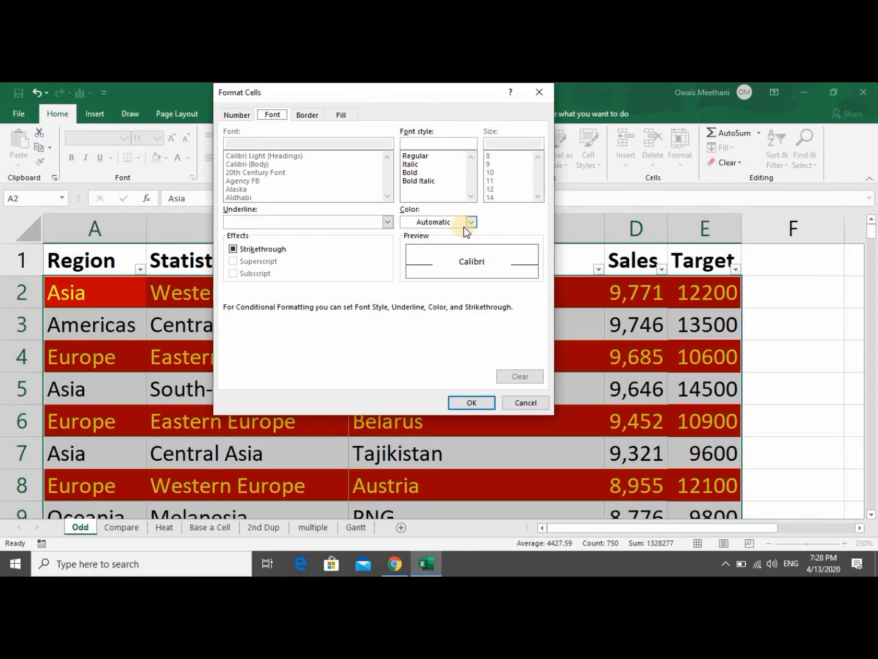
pyautogui.click(470, 223)
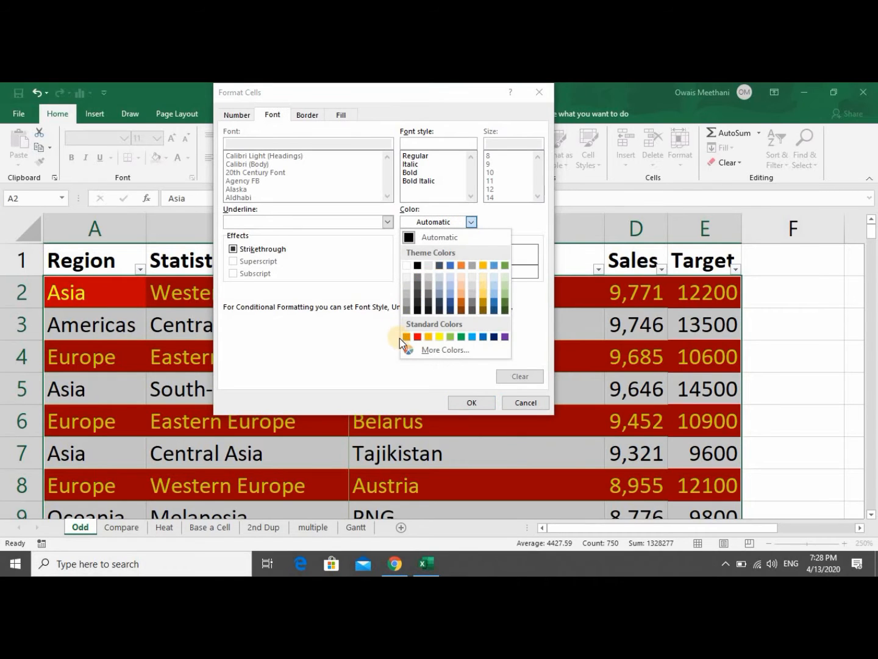
pyautogui.click(410, 337)
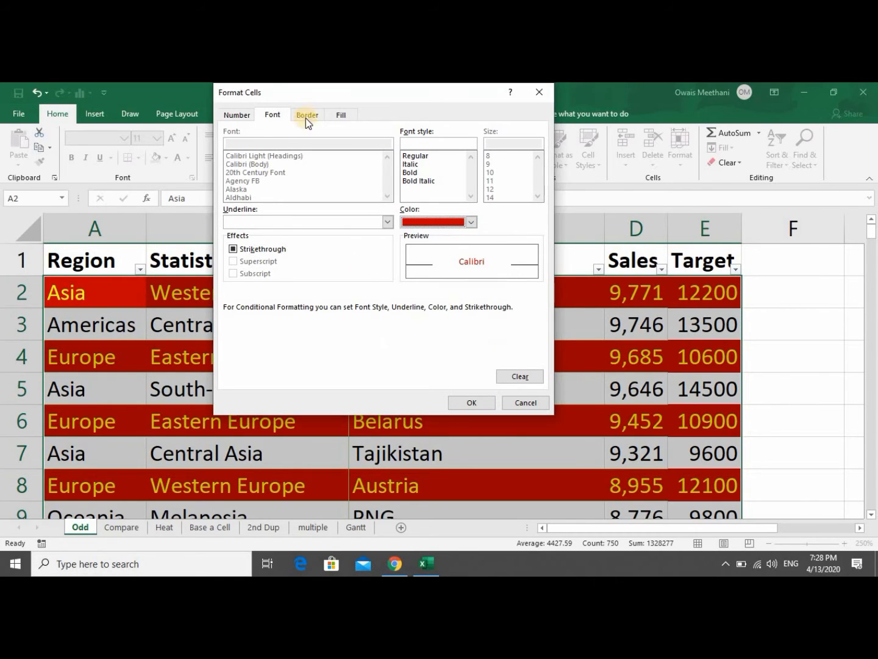
pyautogui.click(338, 117)
pyautogui.click(271, 241)
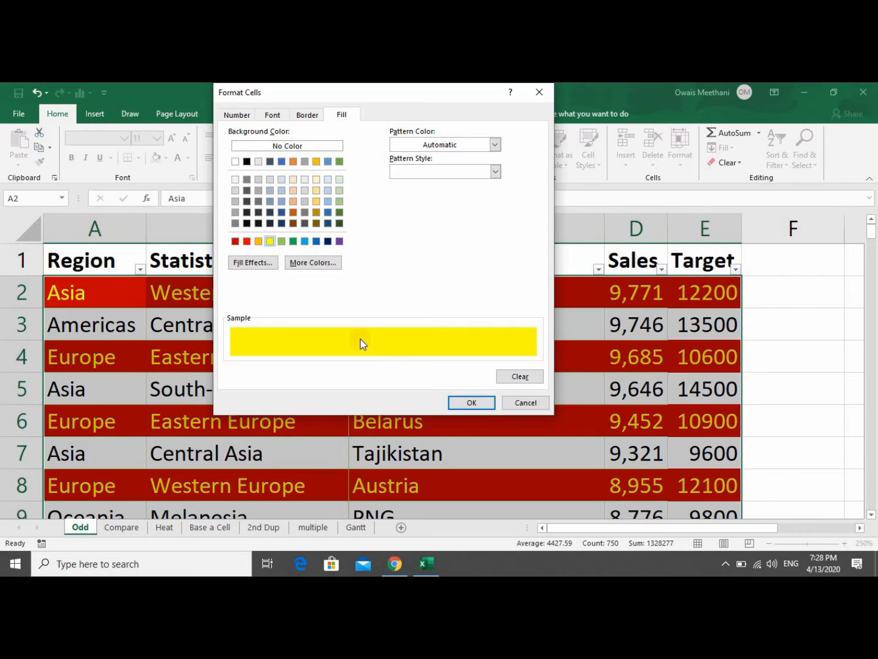
pyautogui.click(457, 403)
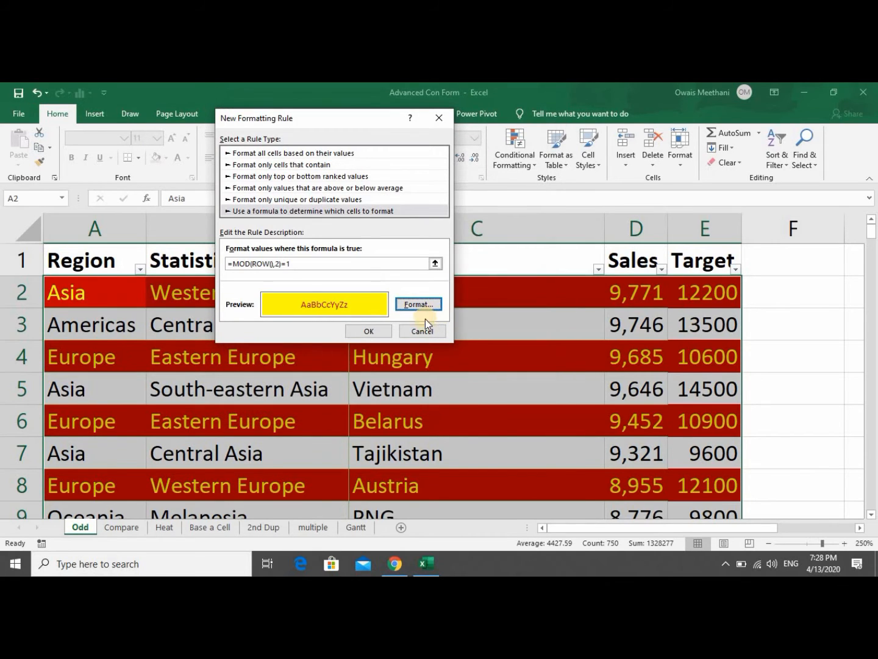
pyautogui.click(370, 330)
pyautogui.click(545, 322)
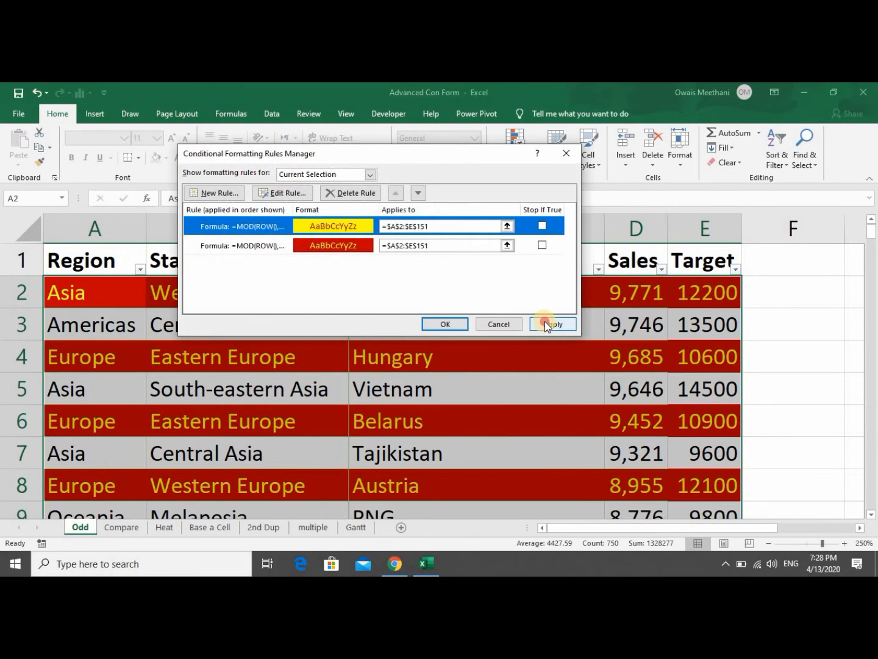
pyautogui.click(446, 325)
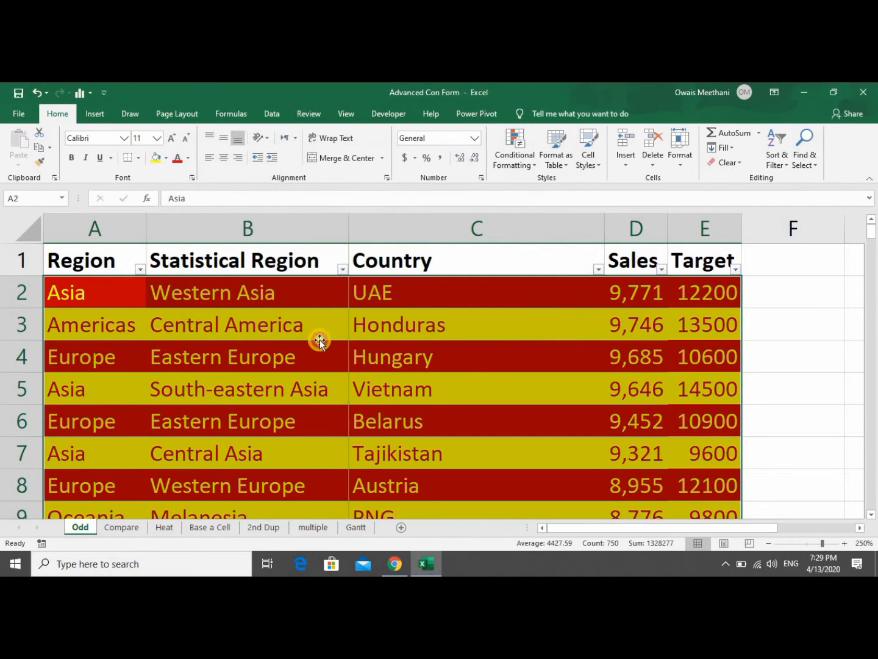
pyautogui.click(320, 337)
pyautogui.press('Down')
pyautogui.press('Up')
pyautogui.press('Up')
pyautogui.press('Left')
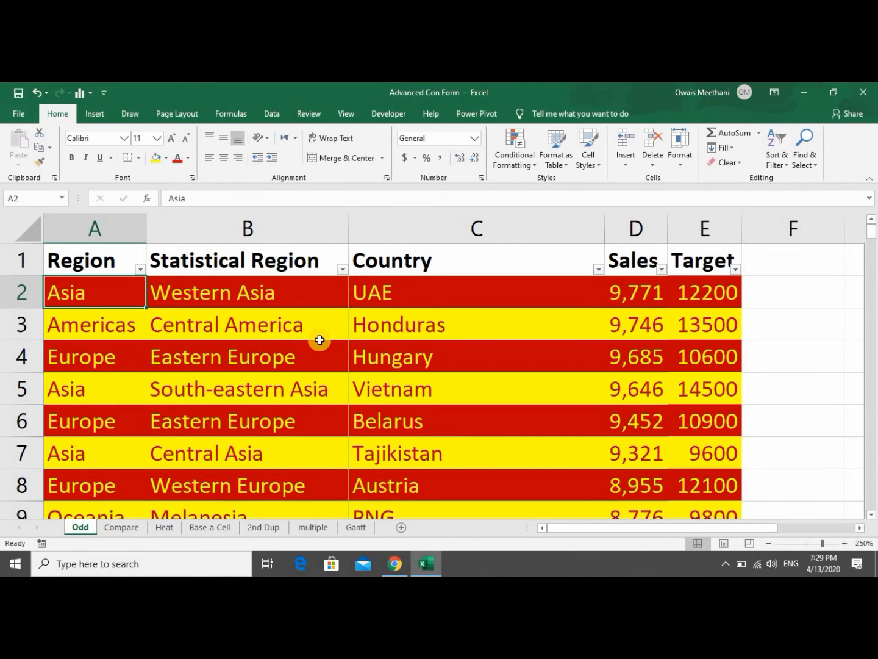
pyautogui.press('Down')
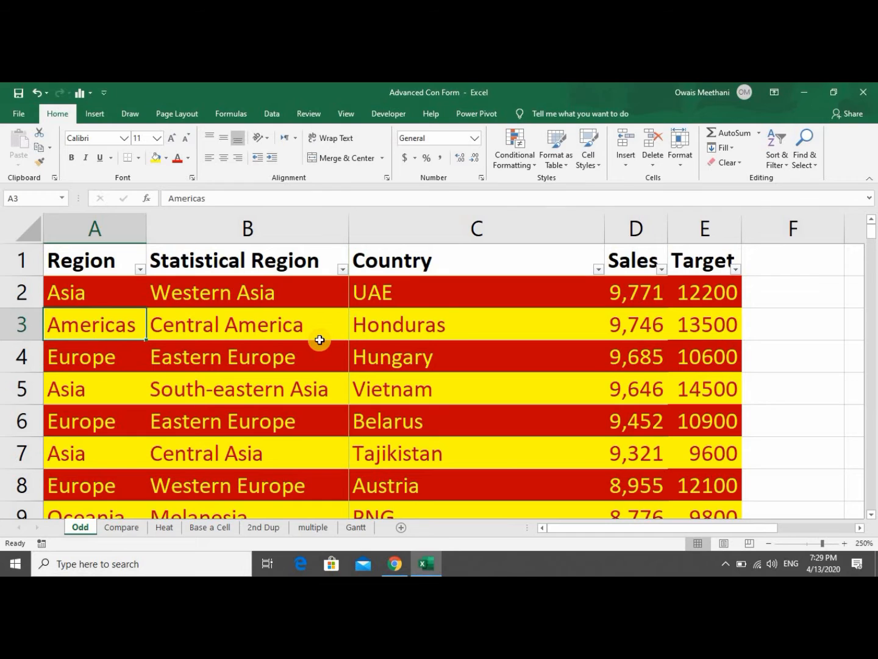
# Examine the alternating colours of even and odd rows in the first data rows of the Region column.
pyautogui.press('Up')
pyautogui.press('Up')
pyautogui.press('Down')
pyautogui.press('Down')
pyautogui.press('Down')
pyautogui.press('Down')
pyautogui.press('Down')
pyautogui.press('Down')
pyautogui.press('Down')
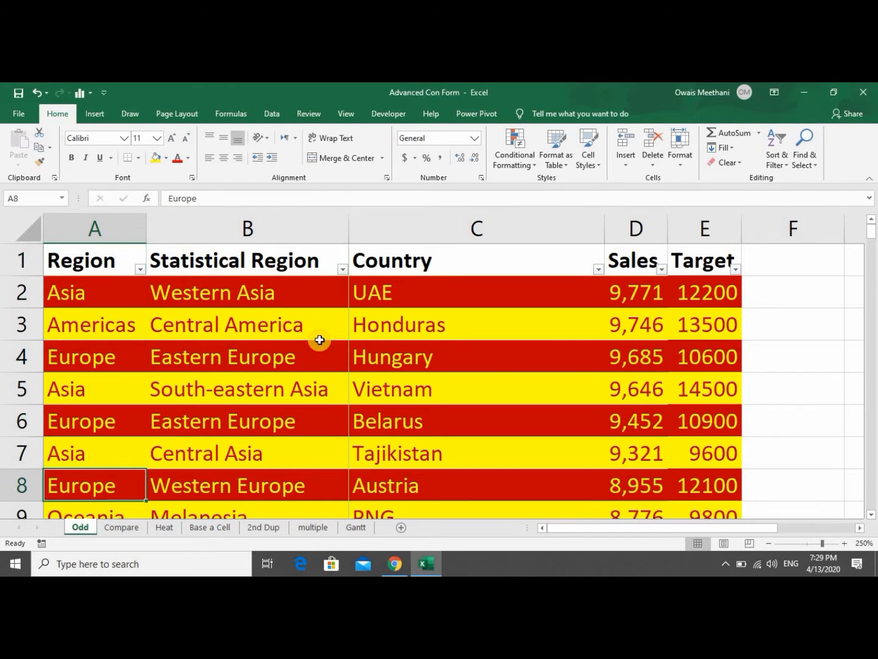
pyautogui.press('Down')
pyautogui.press('Up')
pyautogui.press('Up')
pyautogui.press('Up')
pyautogui.press('Up')
pyautogui.press('Up')
pyautogui.press('Up')
pyautogui.press('Up')
pyautogui.press('Up')
# Select the data range A2:E151 and open the Conditional Formatting Rules Manager for it.
pyautogui.press('Down')
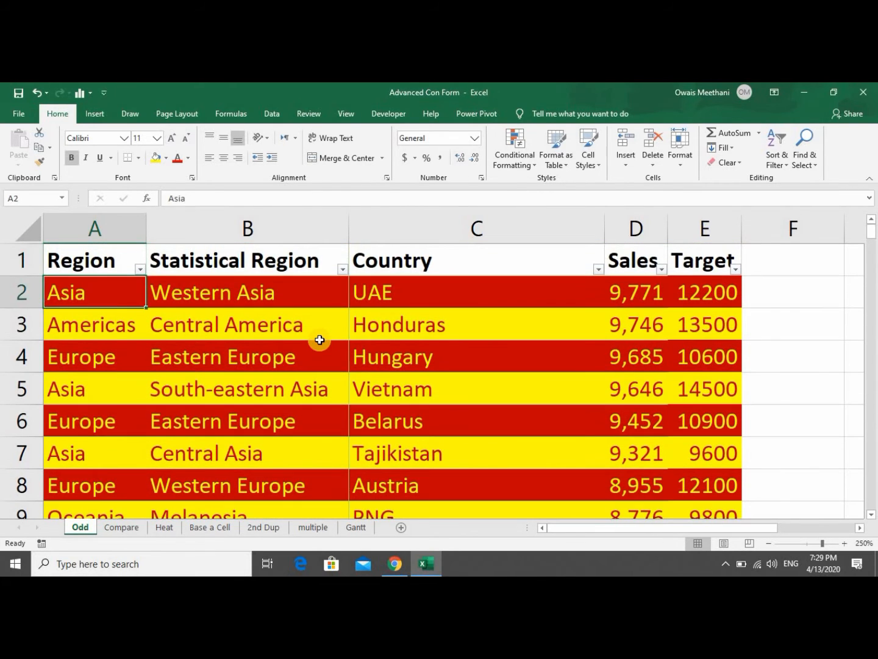
pyautogui.hotkey('ctrl', 'shift', 'Down')
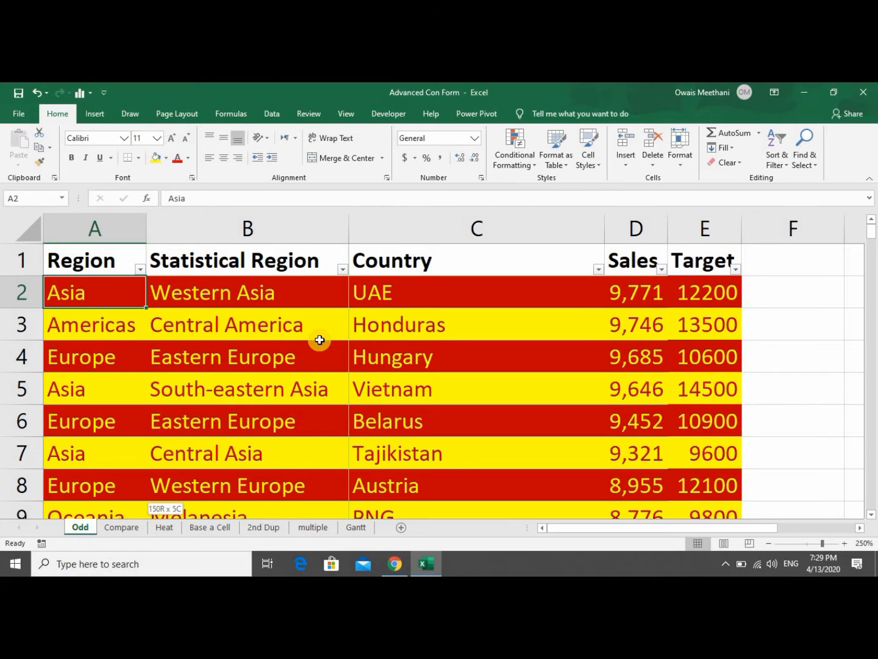
pyautogui.hotkey('shift', 'Right')
pyautogui.hotkey('shift', 'Right')
pyautogui.hotkey('shift', 'Right')
pyautogui.hotkey('shift', 'Right')
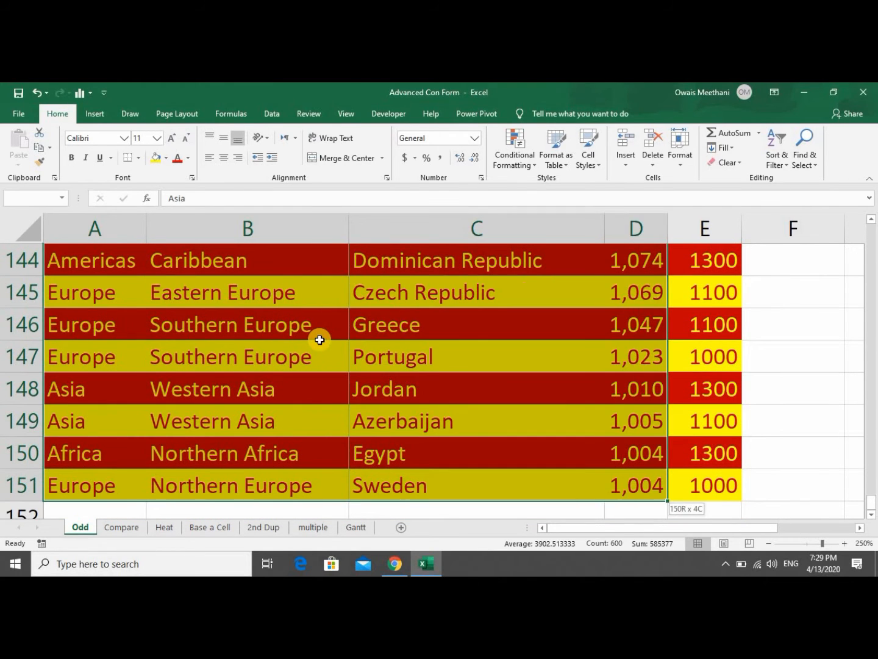
pyautogui.click(528, 168)
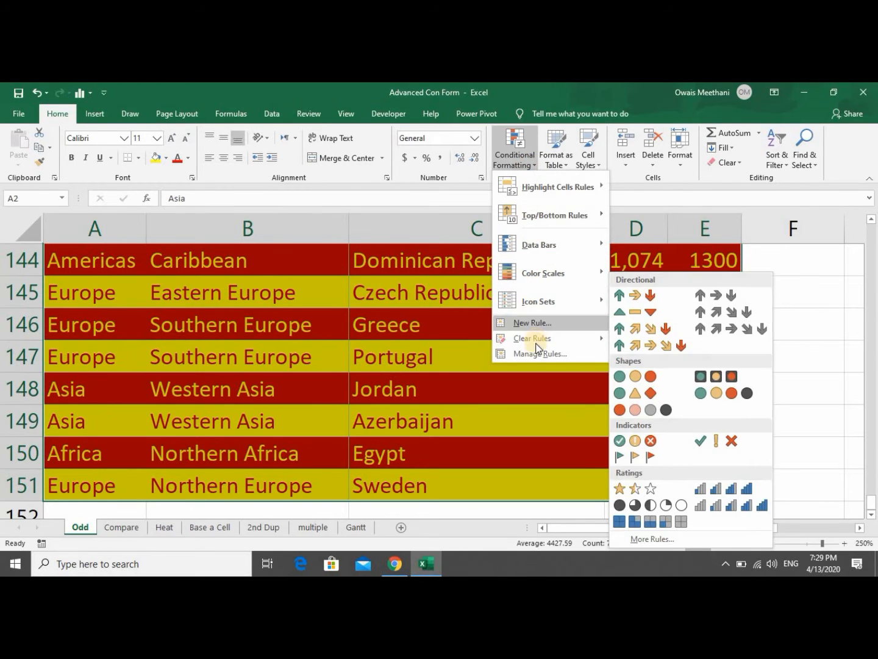
pyautogui.click(538, 354)
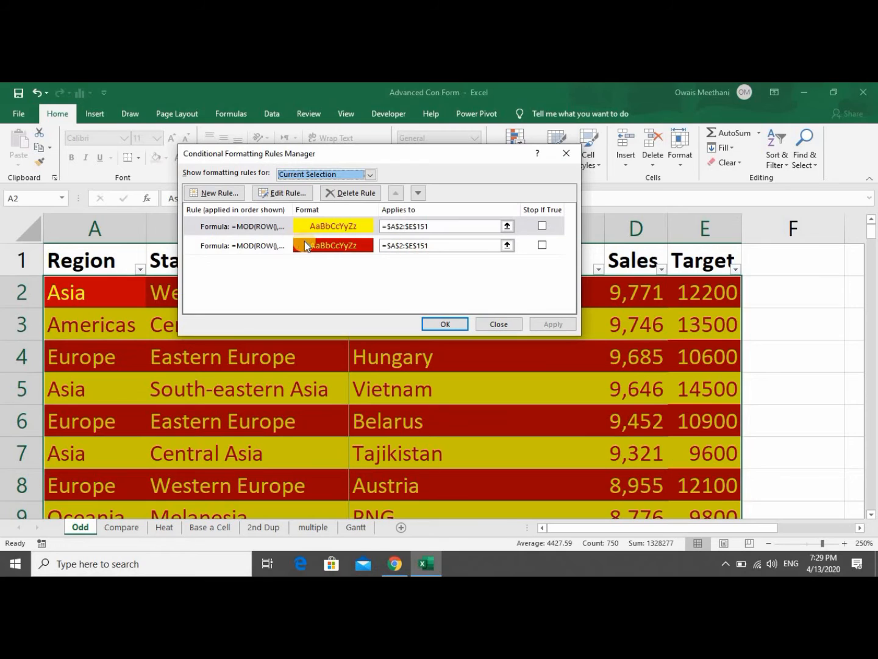
# Change the formula of the yellow-fill rule to =MOD(ROW(),3)=1.
pyautogui.click(275, 227)
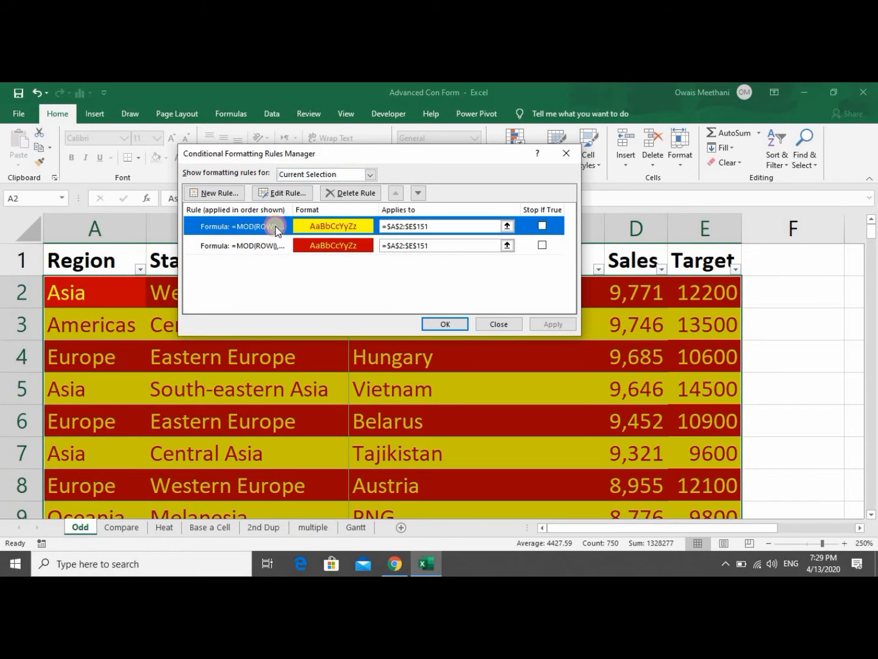
pyautogui.click(282, 193)
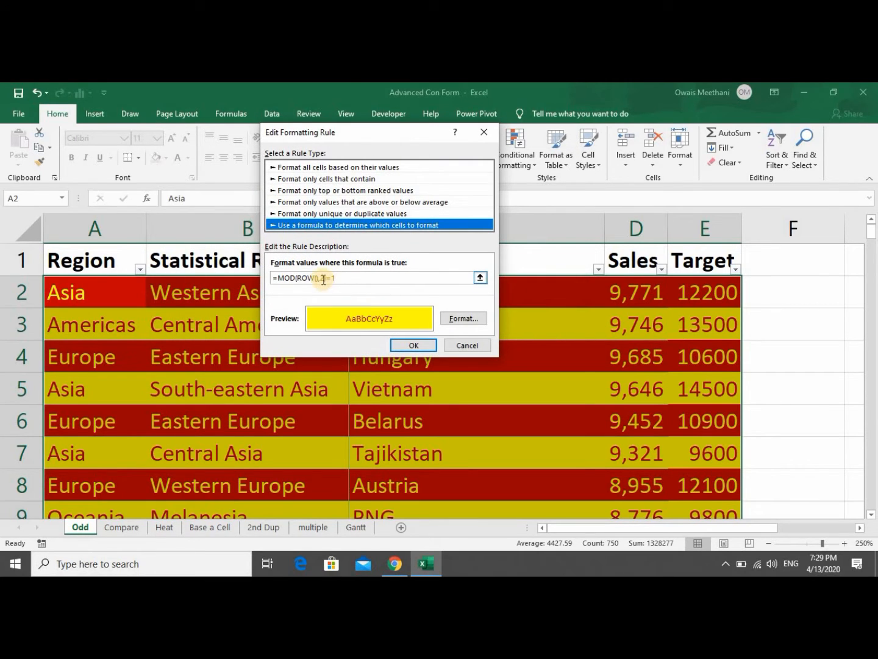
pyautogui.click(324, 279)
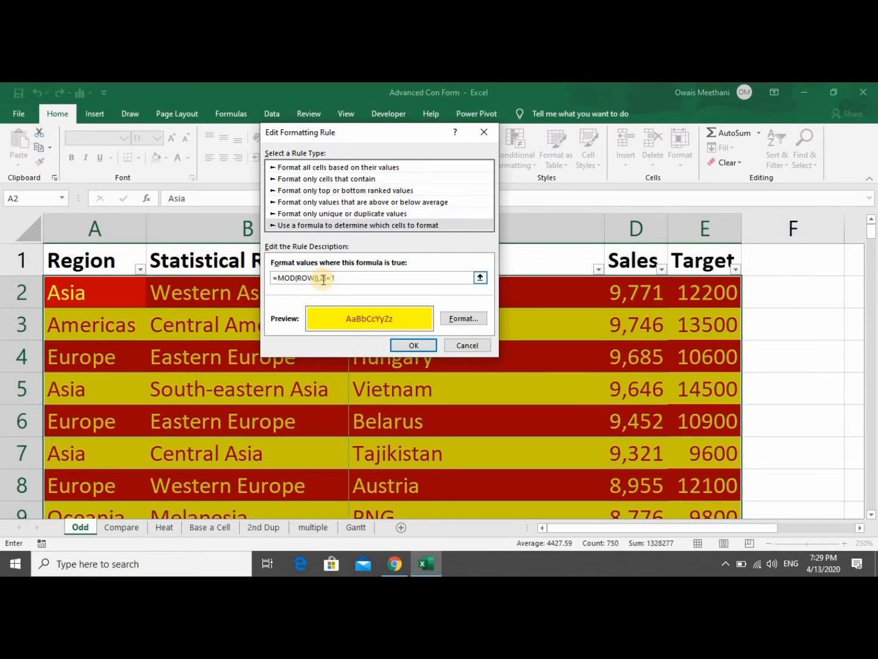
pyautogui.press('BackSpace')
pyautogui.write('3')
pyautogui.click(405, 345)
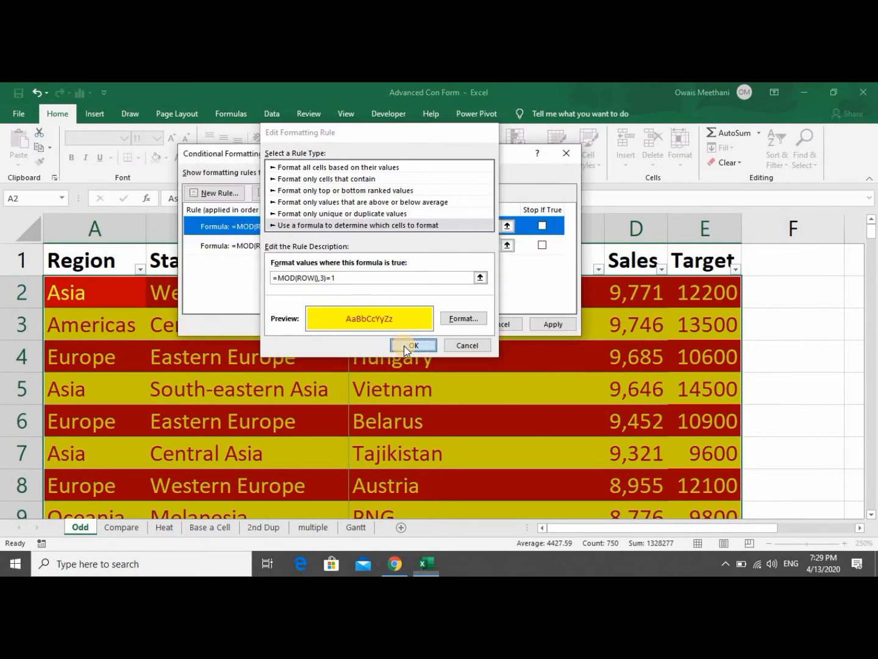
# Change the formula of the dark-red-fill rule to =MOD(ROW(),3)=0.
pyautogui.click(281, 230)
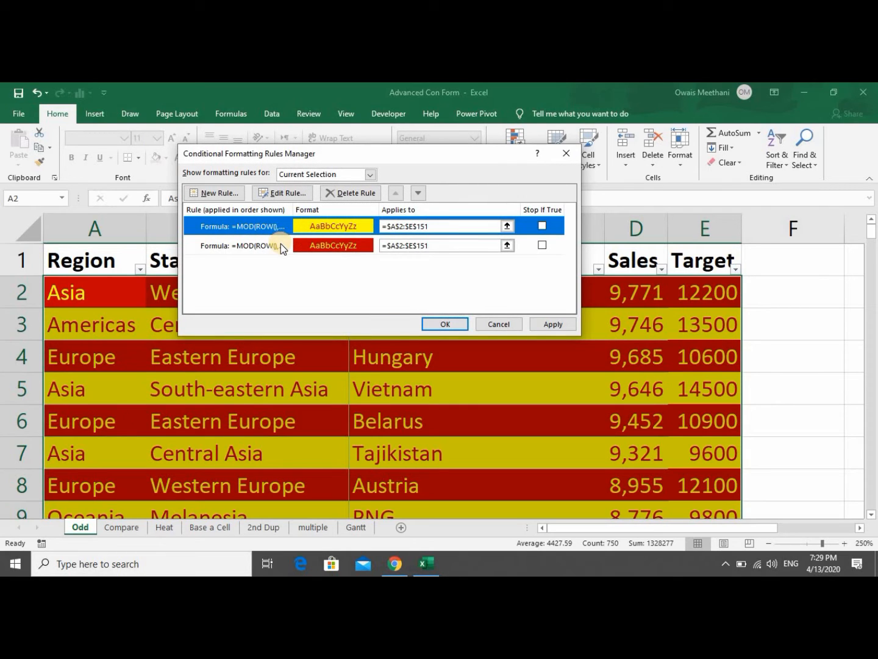
pyautogui.click(280, 244)
pyautogui.click(286, 192)
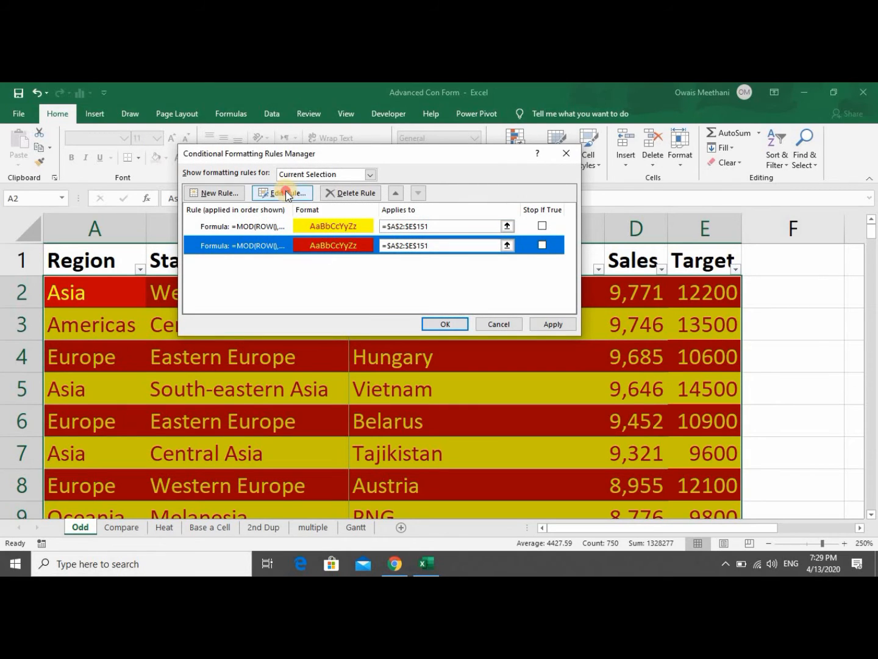
pyautogui.click(364, 274)
pyautogui.click(321, 279)
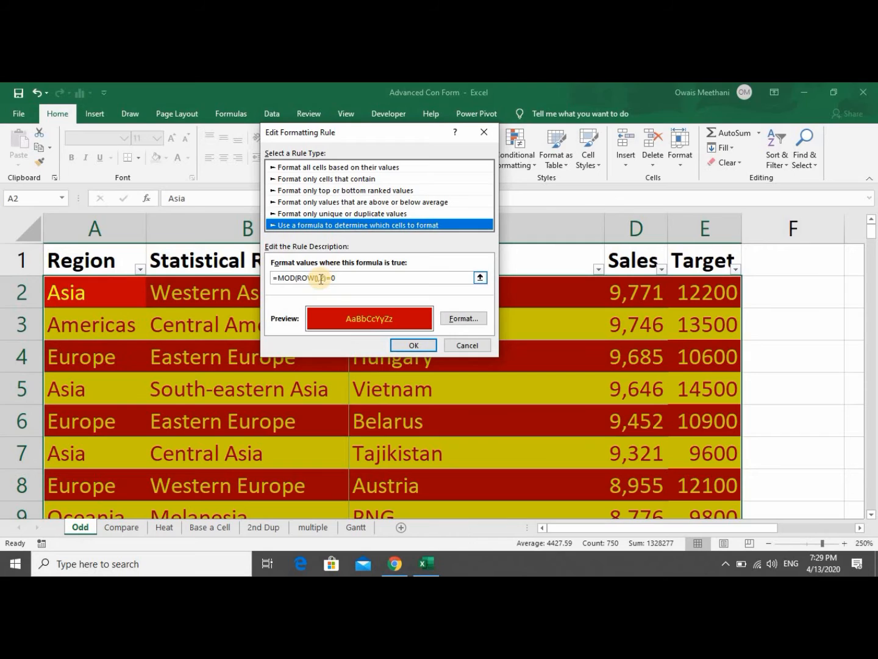
pyautogui.click(324, 279)
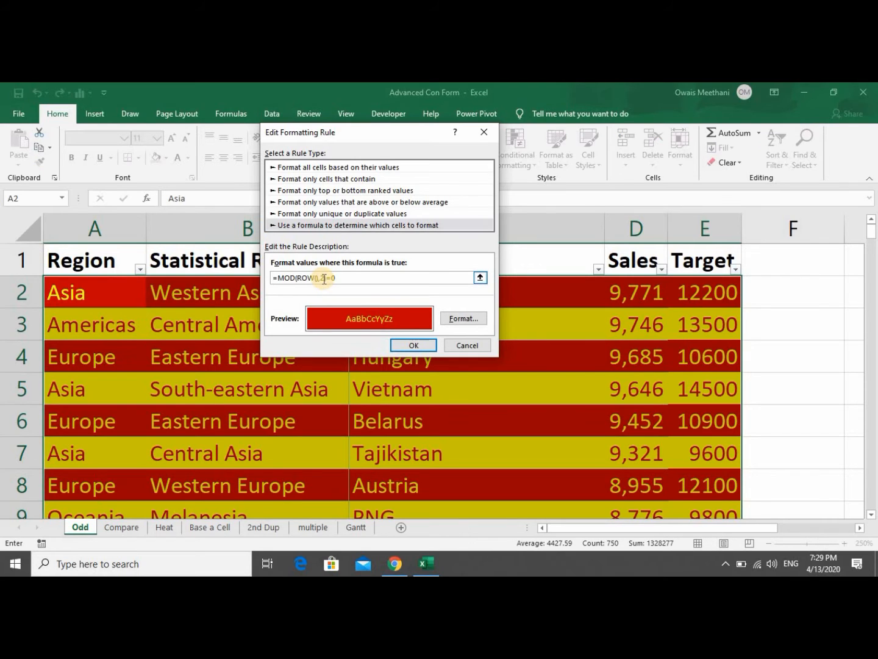
pyautogui.press('BackSpace')
pyautogui.write('3')
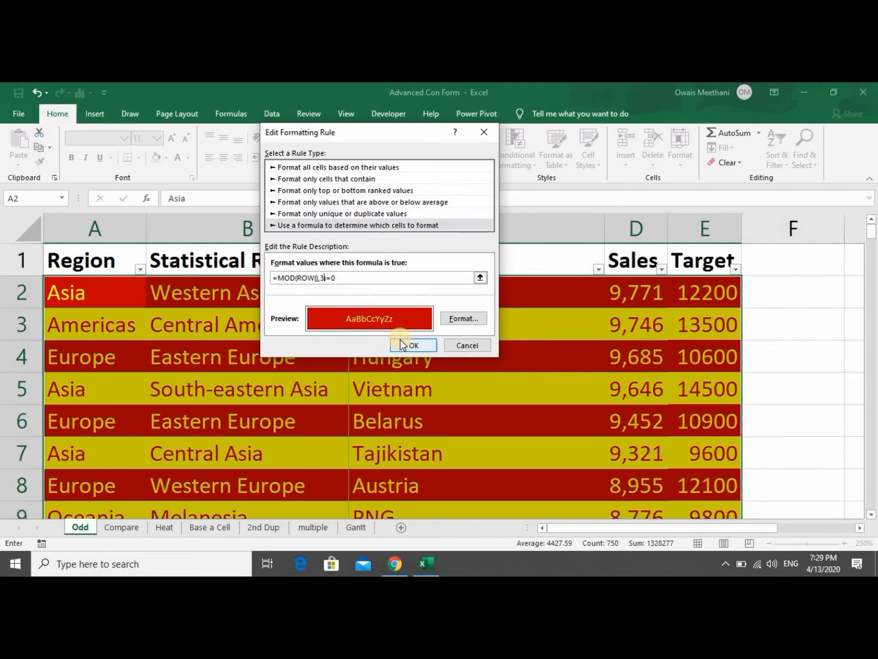
pyautogui.click(400, 342)
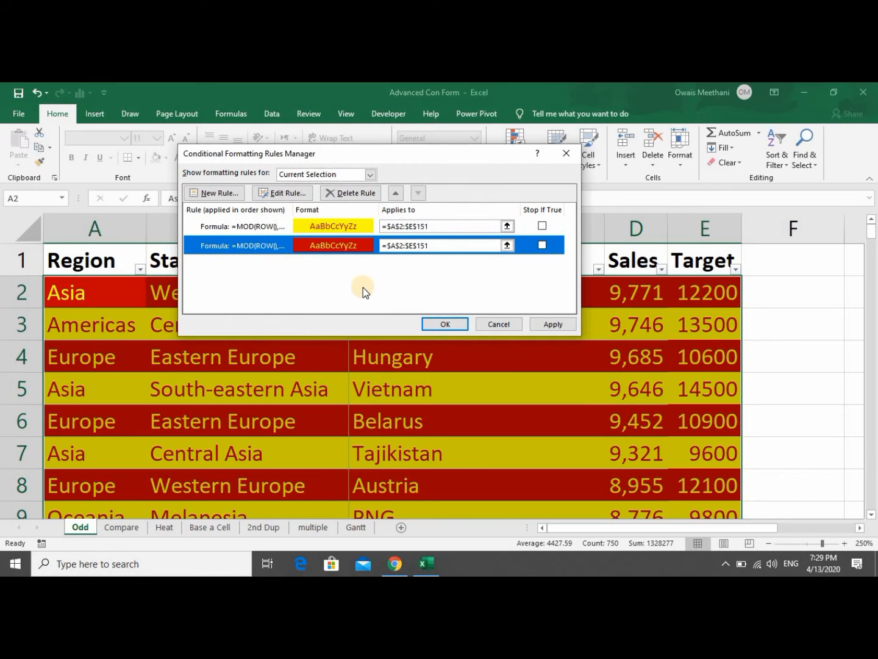
# Add a third formula-based rule, =MOD(ROW(),3)=2, with no format set, and apply all the rules to the selected range.
pyautogui.click(233, 194)
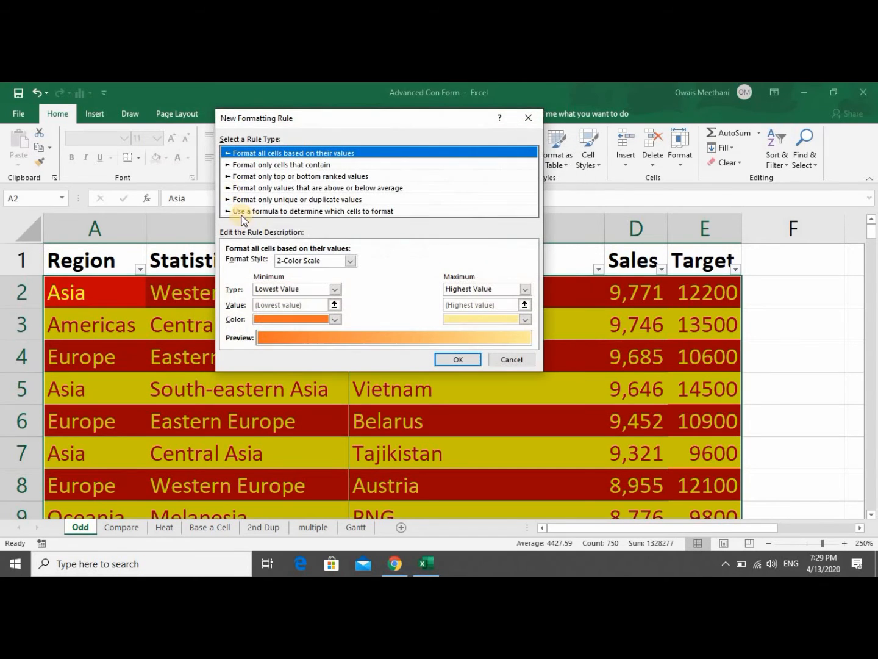
pyautogui.click(296, 212)
pyautogui.click(294, 262)
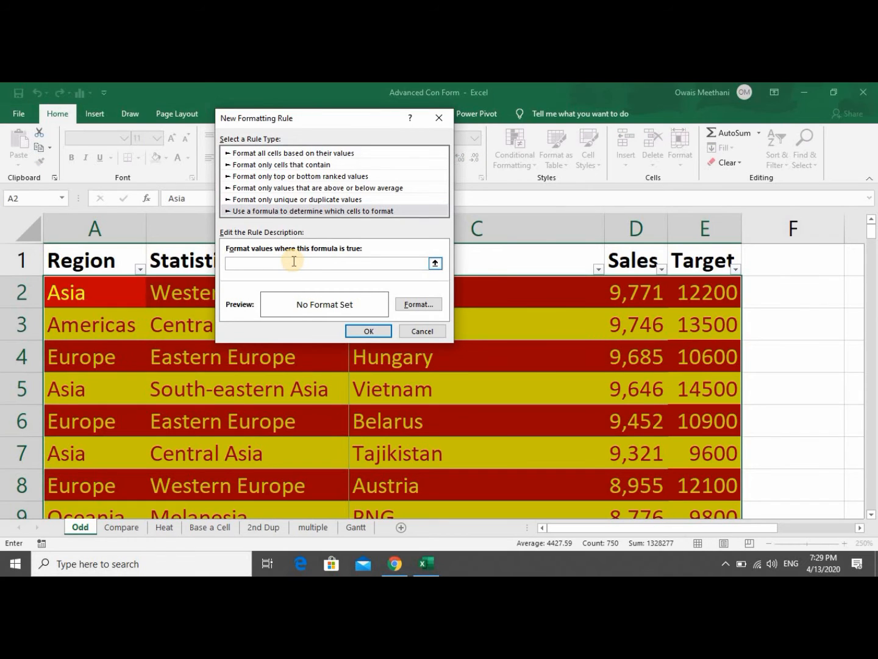
pyautogui.write('=MOD(ROW(),3)=2')
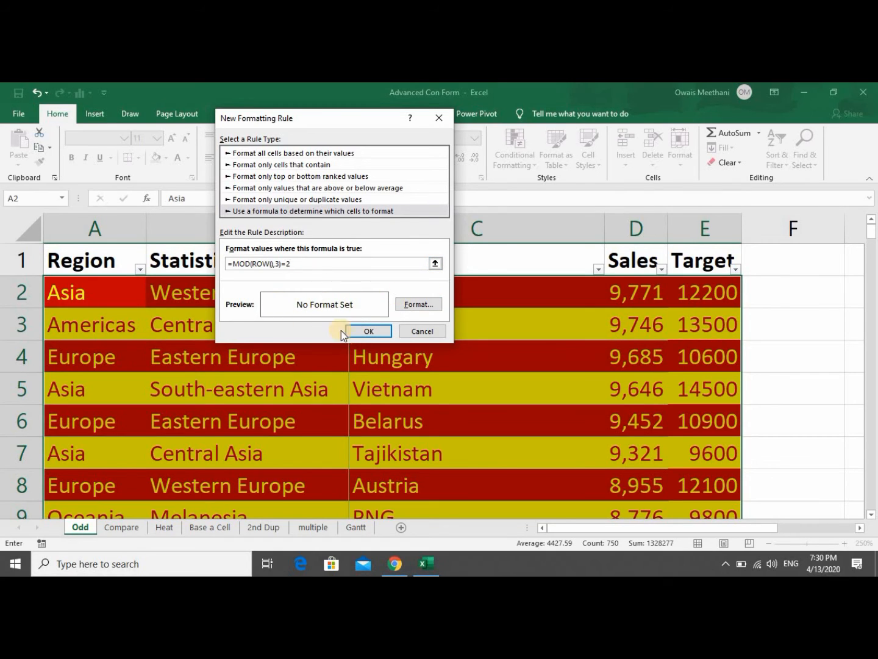
pyautogui.click(361, 335)
pyautogui.click(545, 326)
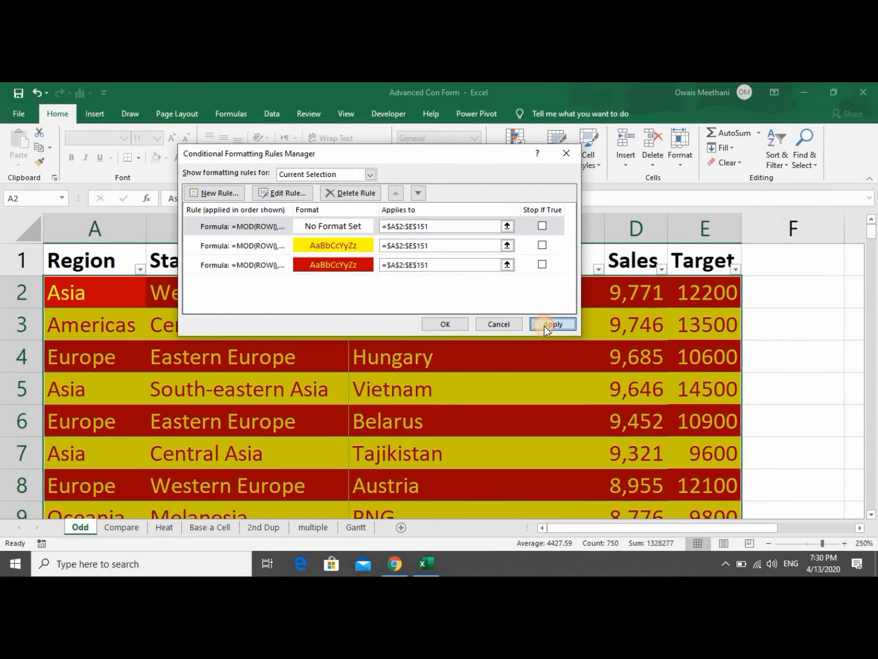
pyautogui.click(446, 321)
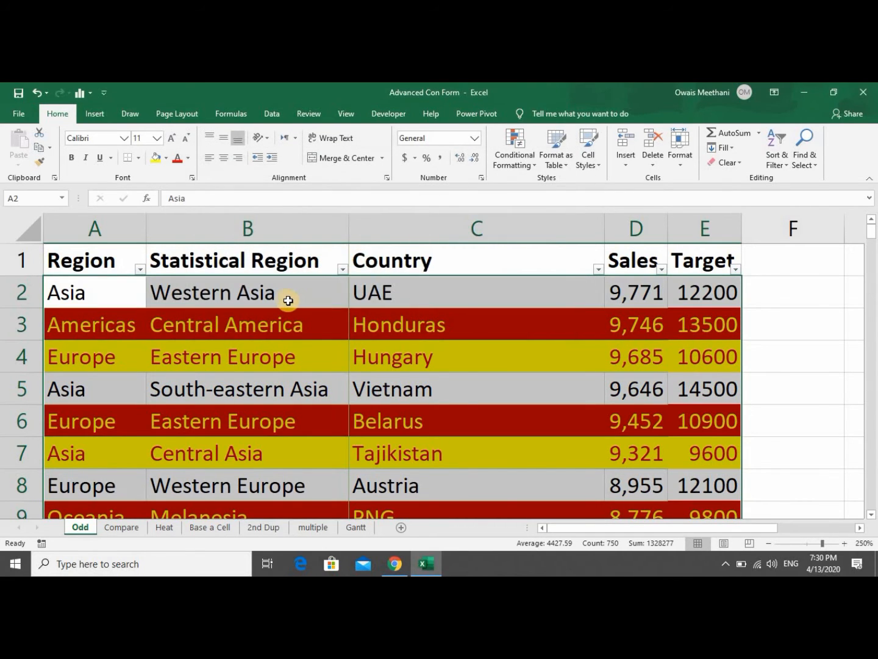
# Examine how the white, red and yellow formatting repeats every three rows near the beginning of the table.
pyautogui.click(285, 299)
pyautogui.press('Left')
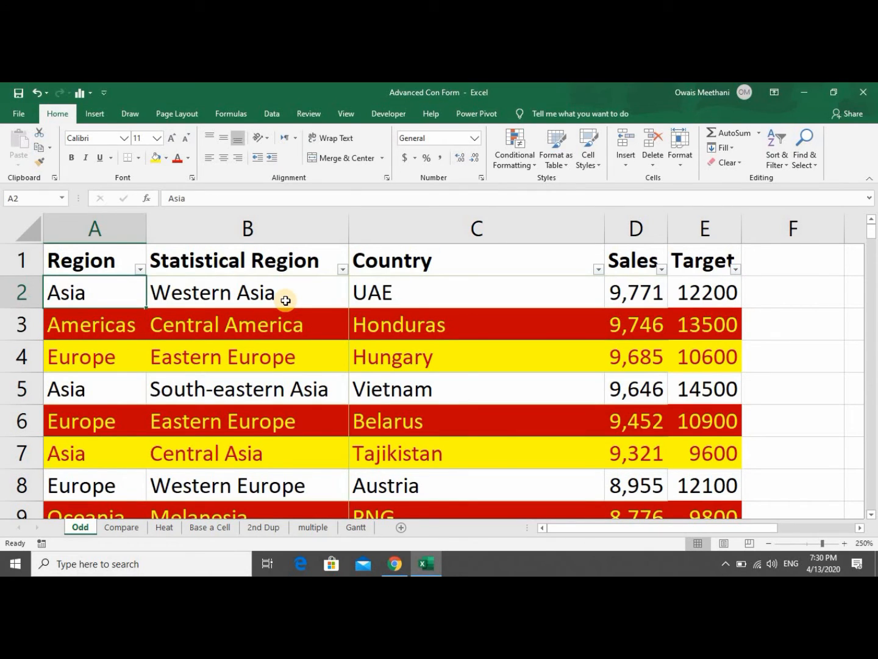
pyautogui.press('Down')
pyautogui.press('Down')
pyautogui.press('Down')
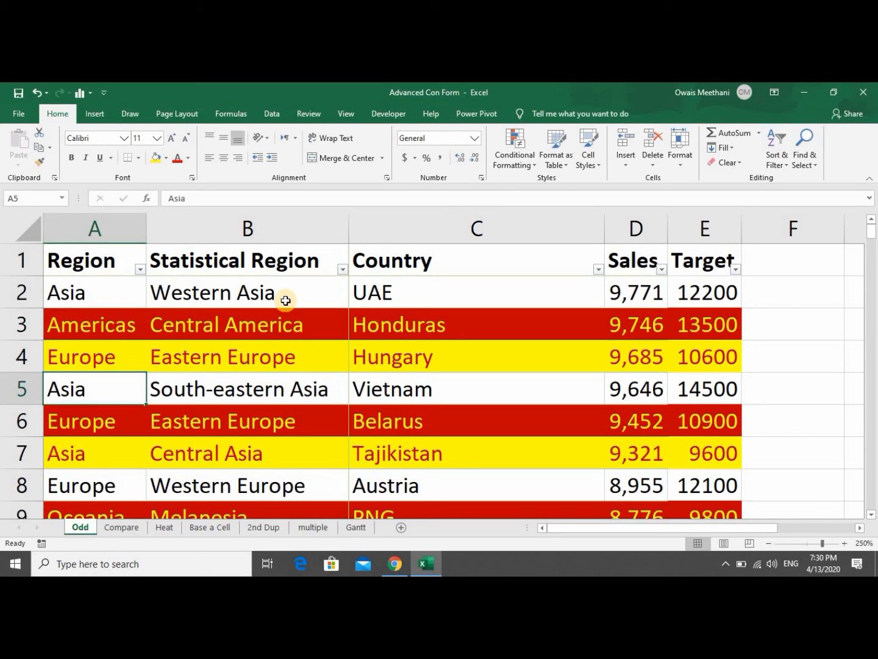
pyautogui.press('Up')
pyautogui.press('Up')
pyautogui.press('Up')
pyautogui.press('Down')
pyautogui.press('Down')
pyautogui.press('Down')
pyautogui.press('Down')
pyautogui.press('Down')
pyautogui.press('Down')
pyautogui.press('Down')
pyautogui.press('Down')
pyautogui.press('Down')
pyautogui.press('Down')
pyautogui.press('Down')
pyautogui.press('Down')
pyautogui.press('Down')
pyautogui.press('Down')
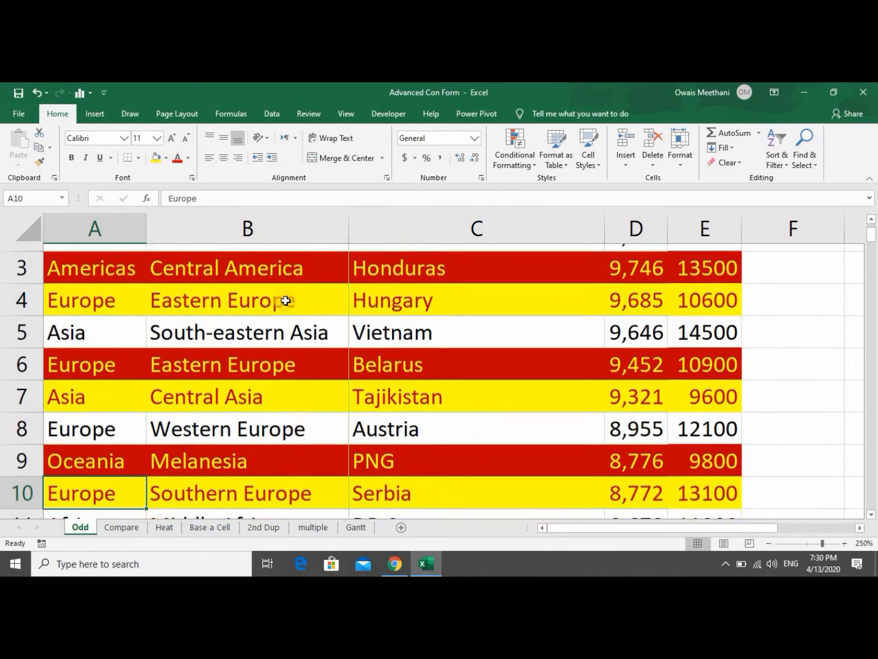
pyautogui.press('Down')
pyautogui.press('Down')
pyautogui.press('Down')
pyautogui.press('Up')
pyautogui.press('Up')
pyautogui.press('Up')
pyautogui.press('Up')
pyautogui.press('Up')
pyautogui.press('Up')
pyautogui.press('Up')
pyautogui.press('Up')
pyautogui.press('Up')
pyautogui.press('Up')
pyautogui.press('Up')
pyautogui.press('Up')
pyautogui.press('Up')
pyautogui.press('Up')
pyautogui.press('Up')
pyautogui.press('Up')
pyautogui.press('Up')
pyautogui.press('Up')
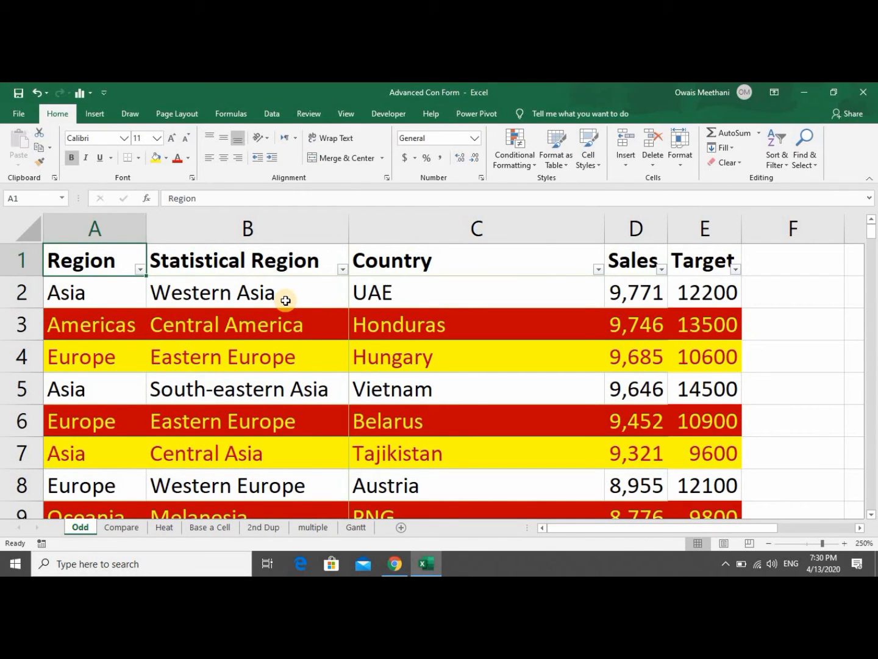
# Set the font colour of the header cells A1:E1 to white.
pyautogui.hotkey('shift', 'Right')
pyautogui.hotkey('shift', 'Right')
pyautogui.hotkey('shift', 'Right')
pyautogui.hotkey('shift', 'Right')
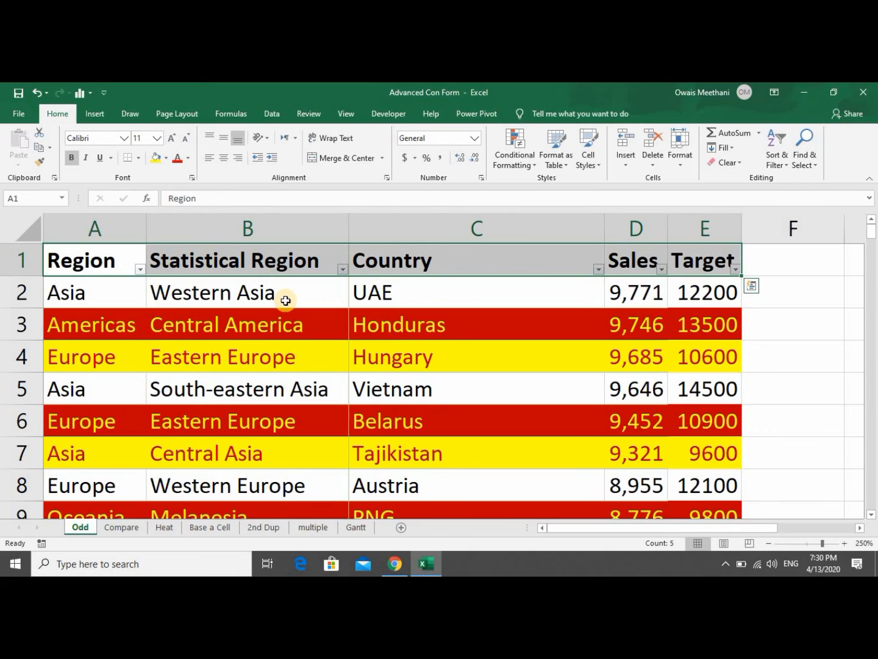
pyautogui.click(186, 160)
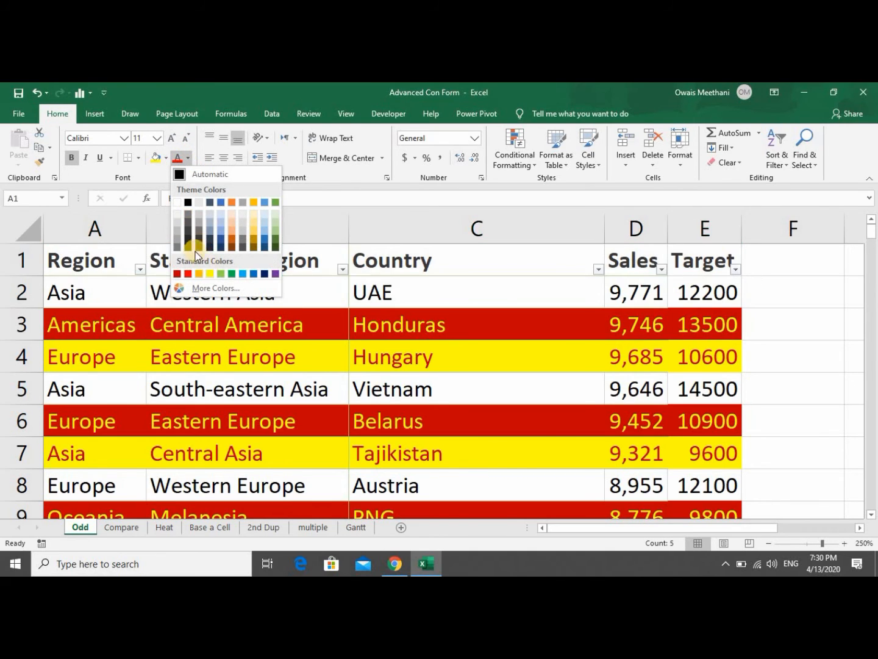
pyautogui.click(177, 202)
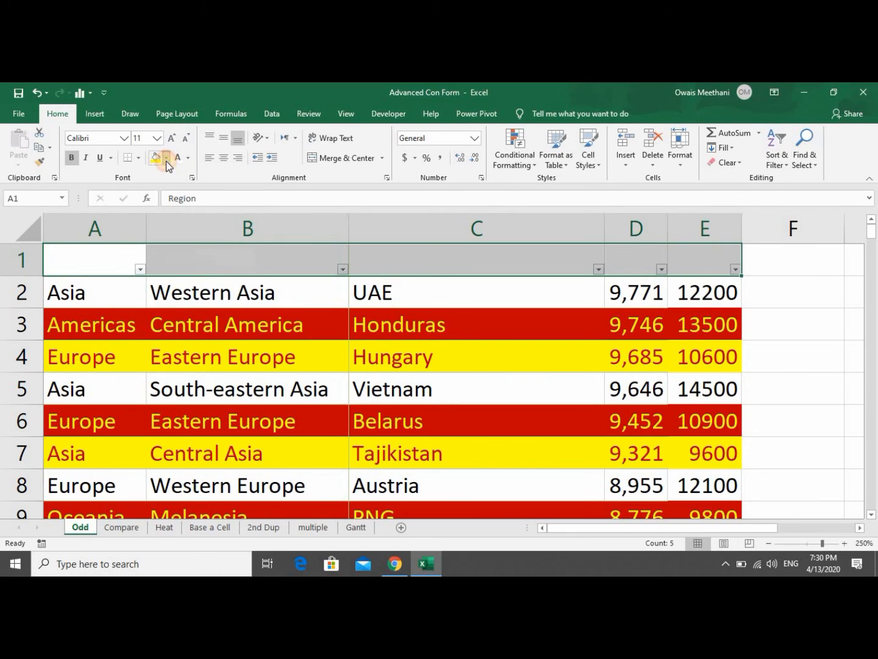
# Fill the header cells A1:E1 with black and centre their text horizontally.
pyautogui.click(166, 162)
pyautogui.click(166, 184)
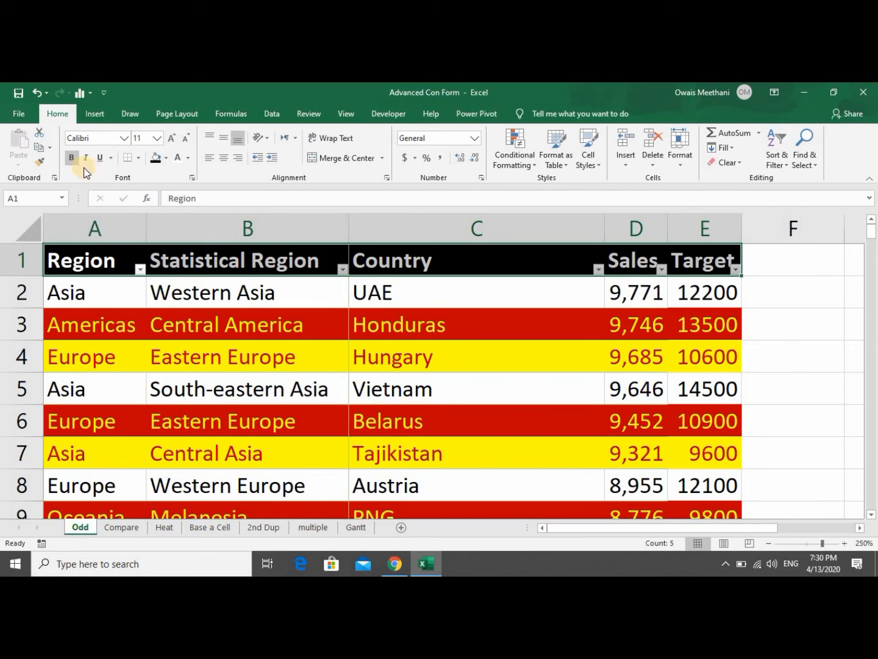
pyautogui.click(222, 157)
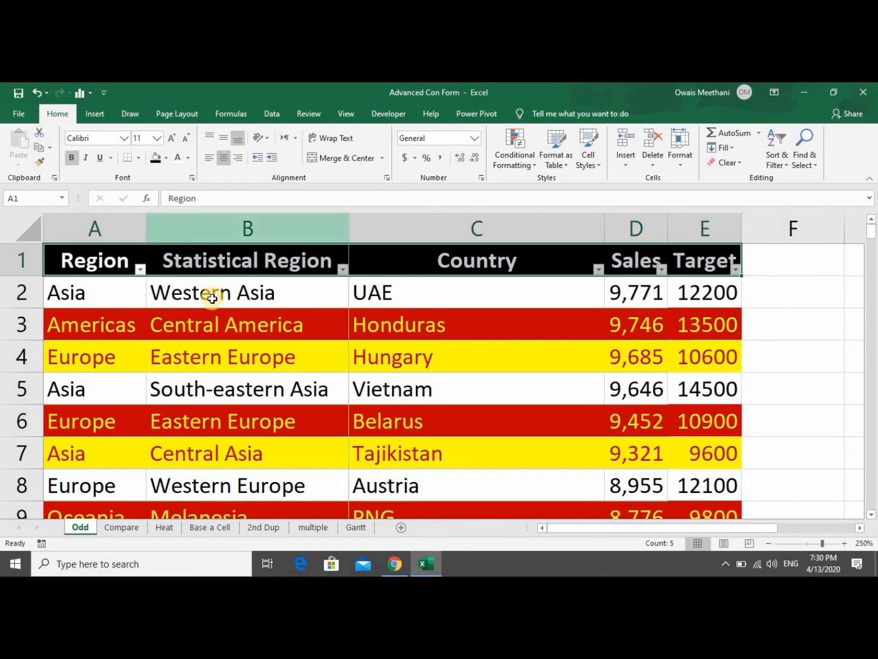
# Review the three-colour row banding down the Statistical Region column from the header to row 57.
pyautogui.click(221, 257)
pyautogui.press('Down')
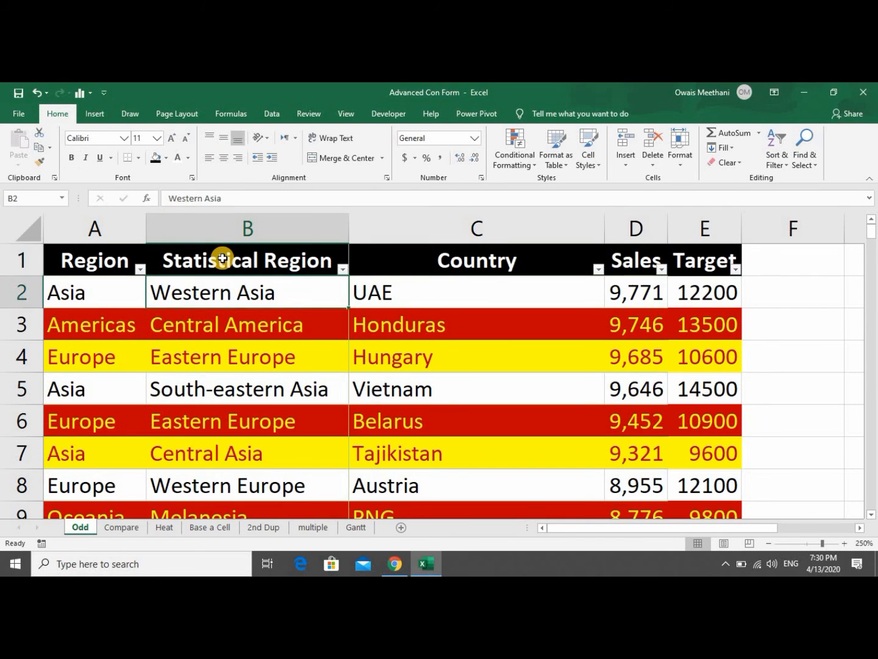
pyautogui.press('Down')
pyautogui.press('Down')
pyautogui.press('Down')
pyautogui.press('Down')
pyautogui.press('Down')
pyautogui.press('Down')
pyautogui.press('Down')
pyautogui.press('Down')
pyautogui.press('Down')
pyautogui.press('Down')
pyautogui.press('Down')
pyautogui.press('Down')
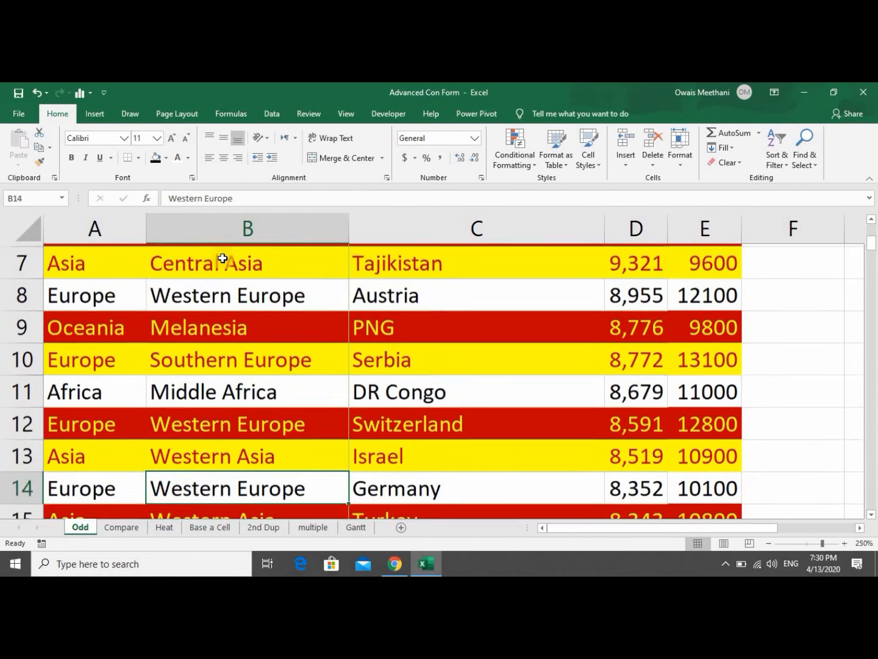
pyautogui.press('Down')
pyautogui.press('Down')
pyautogui.press('Down')
pyautogui.press('Down')
pyautogui.press('Down')
pyautogui.press('Down')
pyautogui.press('Down')
pyautogui.press('Down')
pyautogui.press('Down')
pyautogui.press('Down')
pyautogui.press('Down')
pyautogui.press('Down')
pyautogui.press('Down')
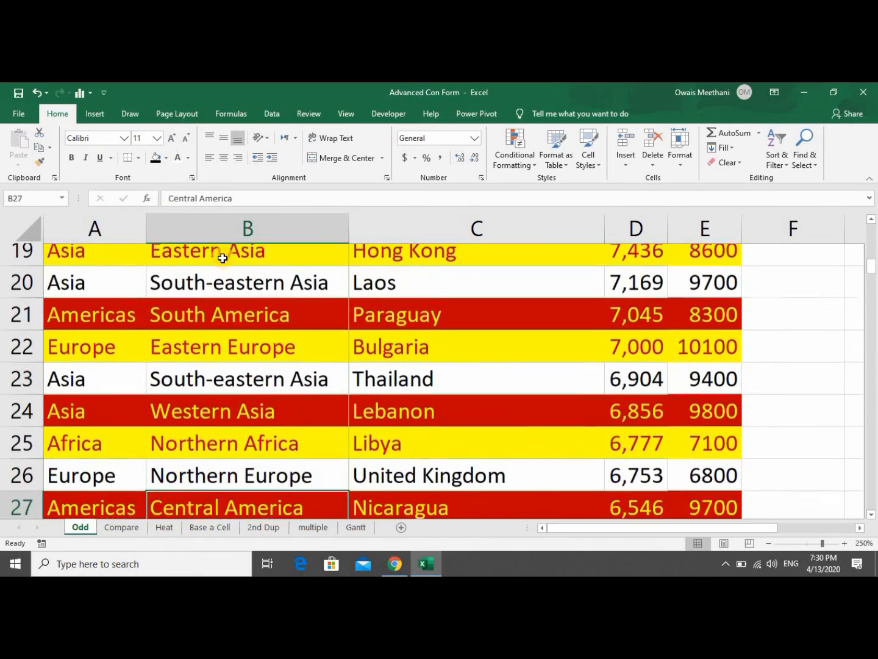
pyautogui.press('Down')
pyautogui.press('Down')
pyautogui.press('Down')
pyautogui.press('Down')
pyautogui.press('Down')
pyautogui.press('Down')
pyautogui.press('Down')
pyautogui.press('Down')
pyautogui.press('Down')
pyautogui.press('Down')
pyautogui.press('Down')
pyautogui.press('Down')
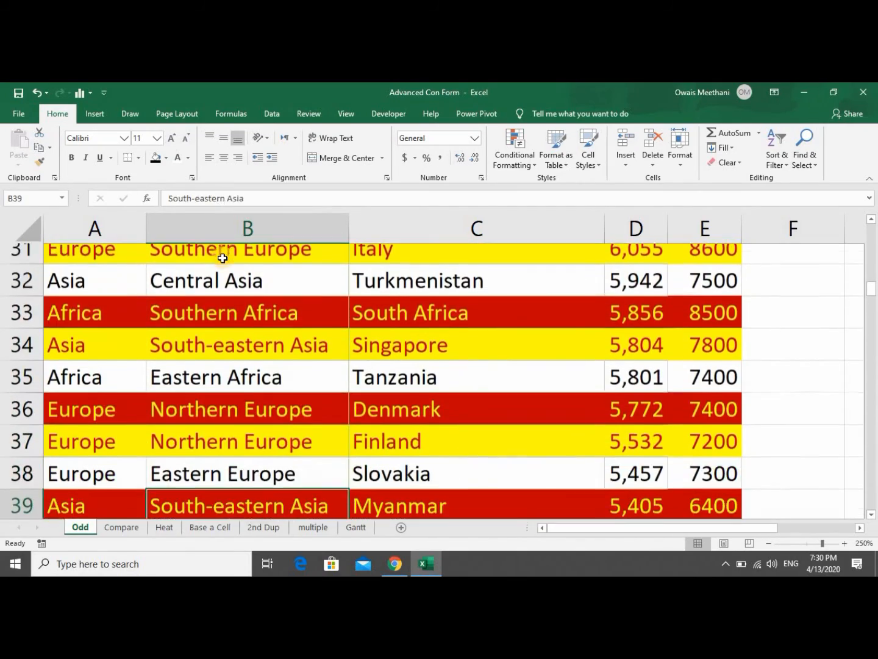
pyautogui.press('Down')
pyautogui.press('Down')
pyautogui.press('Down')
pyautogui.press('Down')
pyautogui.press('Down')
pyautogui.press('Down')
pyautogui.press('Down')
pyautogui.press('Down')
pyautogui.press('Down')
pyautogui.press('Down')
pyautogui.press('Down')
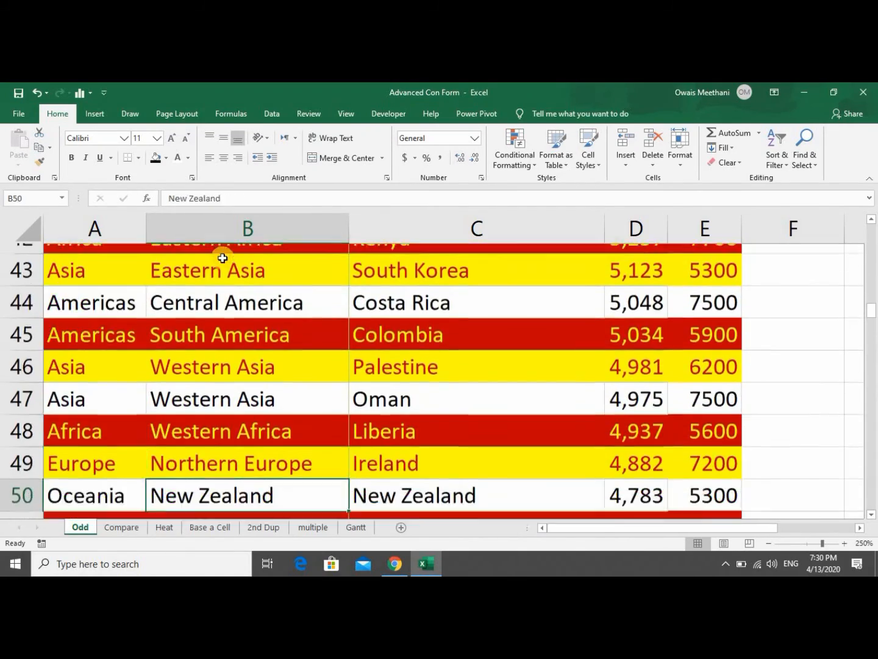
pyautogui.press('Down')
pyautogui.press('Down')
pyautogui.press('Down')
pyautogui.press('Down')
pyautogui.press('Down')
pyautogui.press('Down')
pyautogui.press('Down')
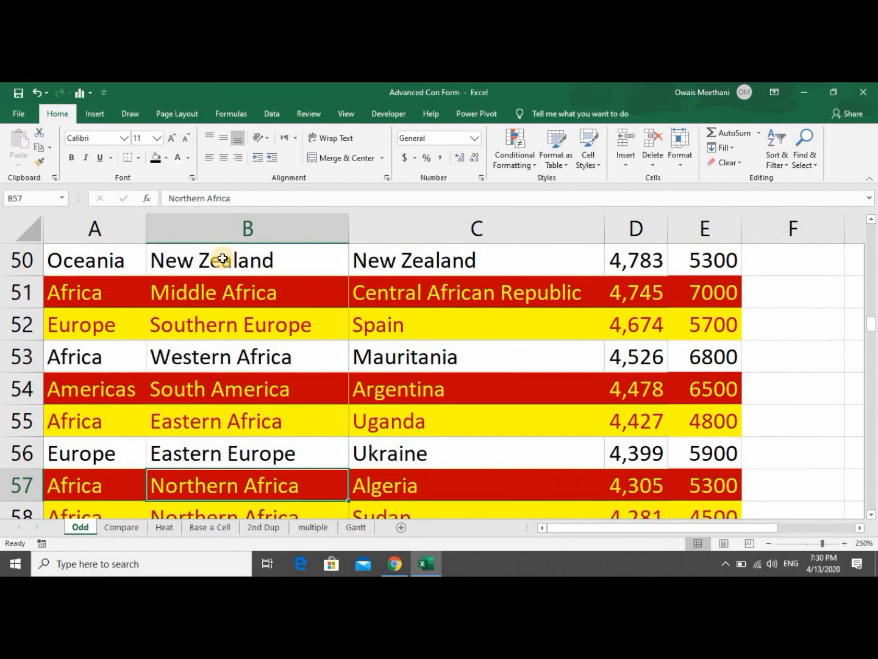